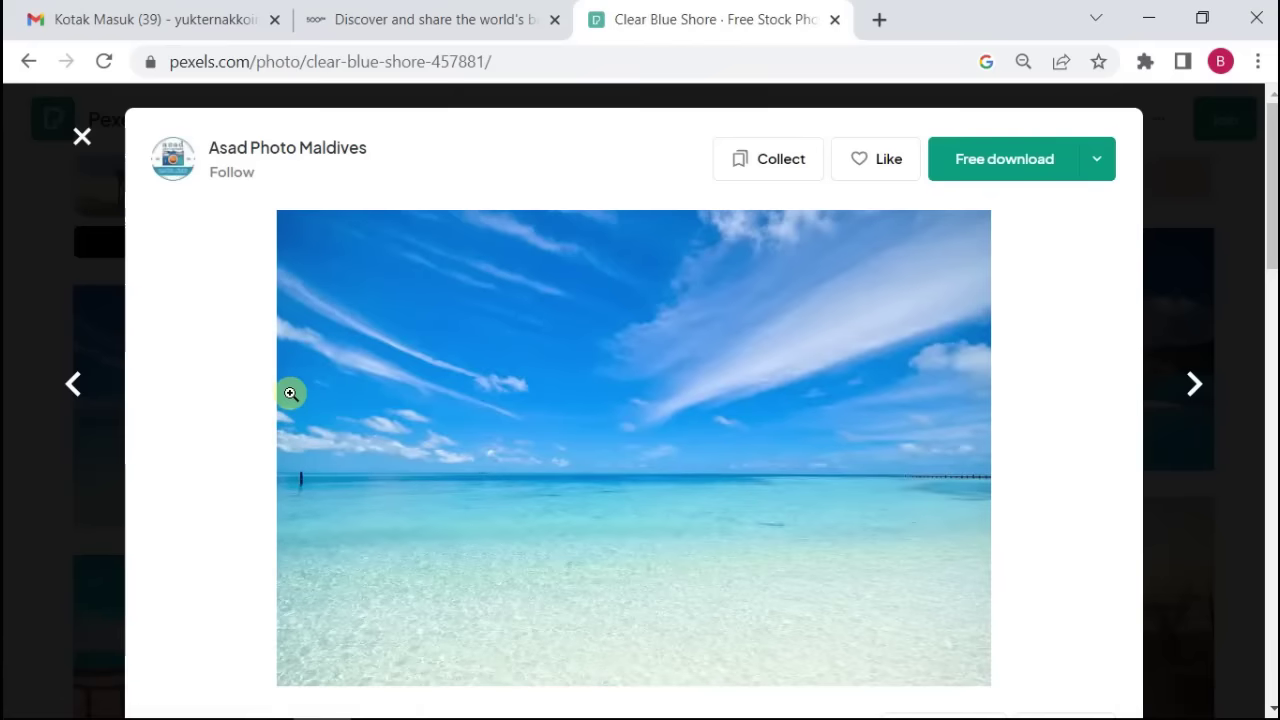
Download the Clear Blue Shore photo for free and open the downloaded image from the Music folder.
{"action": "left_click", "coordinate": [998, 172]}
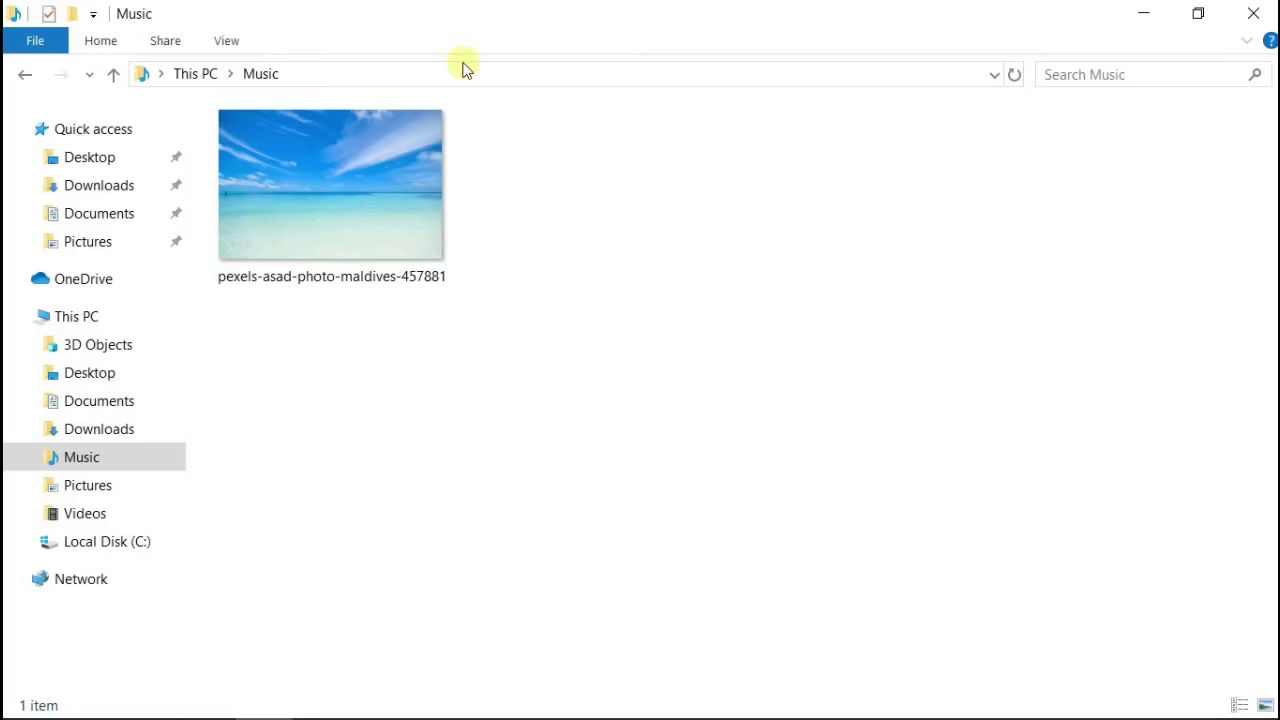
{"action": "double_click", "coordinate": [391, 207]}
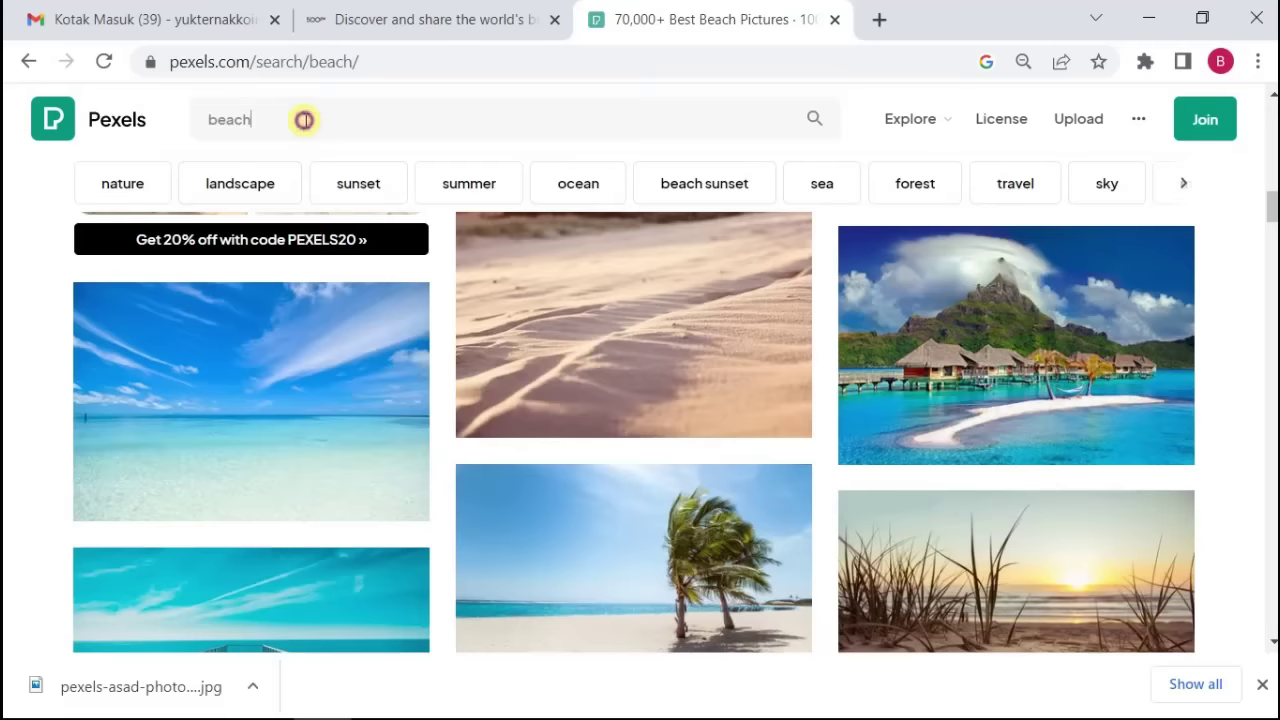
Return to Pexels in the browser and search for "car" photos.
{"action": "left_click", "coordinate": [303, 120]}
{"action": "double_click", "coordinate": [303, 120]}
{"action": "type", "text": "car"}
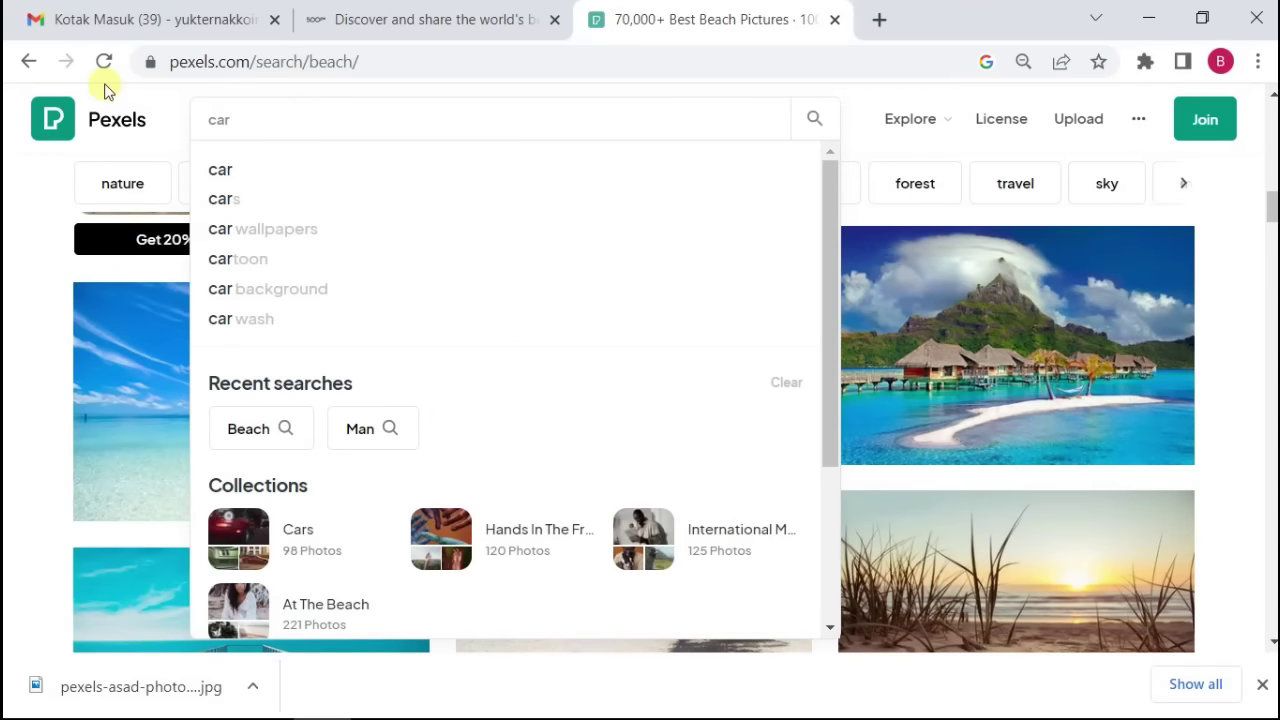
{"action": "key", "text": "Return"}
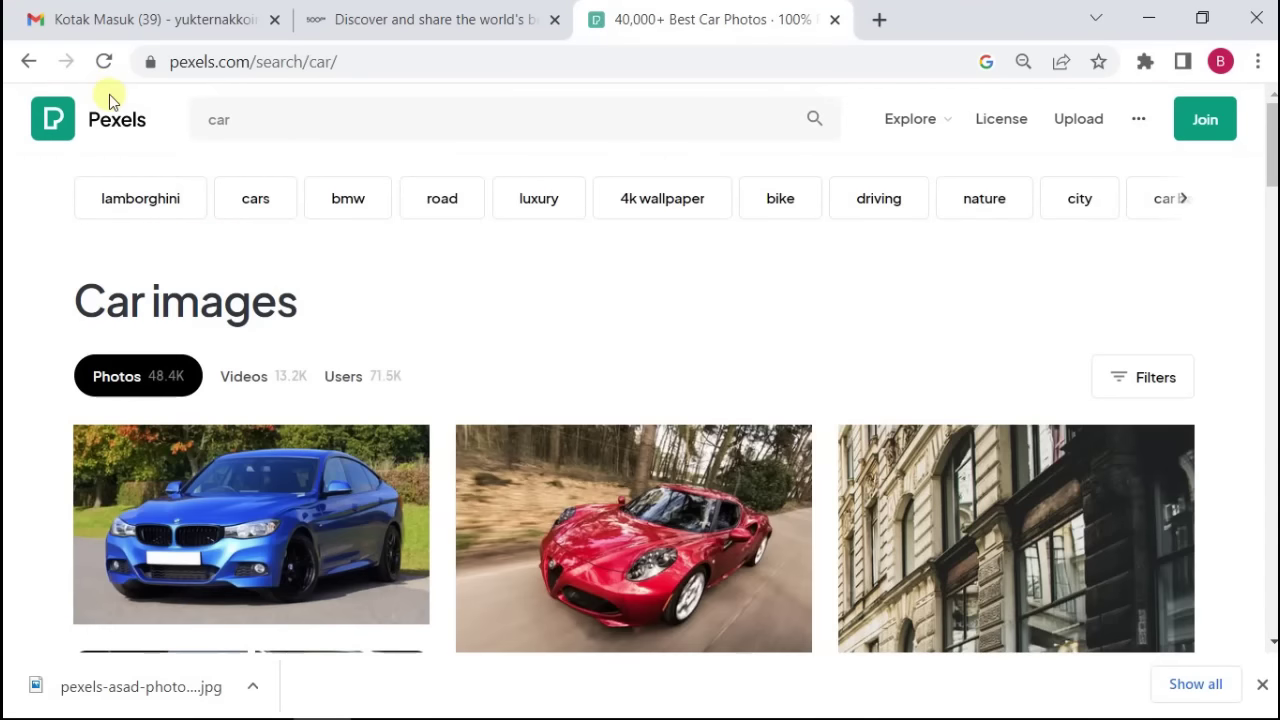
Find the Red Coupe Soft-top on Road photo among the car results and download it for free.
{"action": "scroll", "coordinate": [500, 357], "scroll_direction": "down", "scroll_amount": 3}
{"action": "scroll", "coordinate": [503, 364], "scroll_direction": "up", "scroll_amount": 2}
{"action": "scroll", "coordinate": [504, 366], "scroll_direction": "down", "scroll_amount": 2}
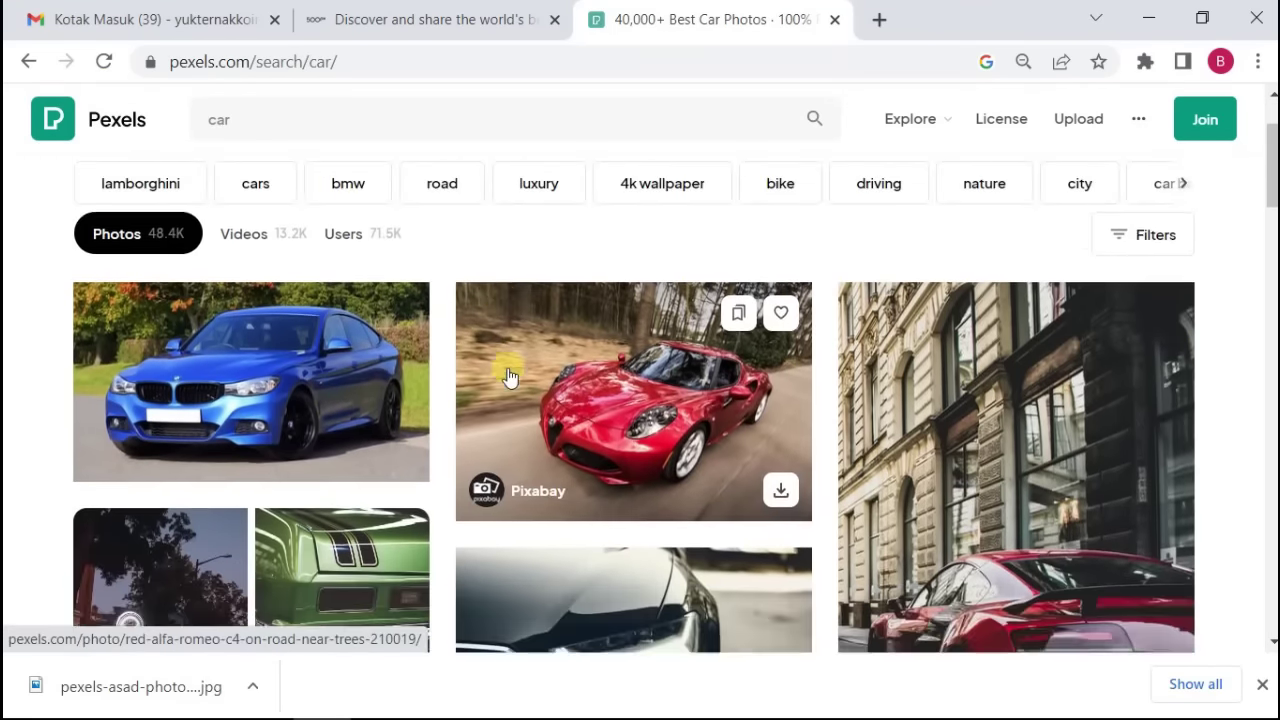
{"action": "scroll", "coordinate": [510, 370], "scroll_direction": "down", "scroll_amount": 1}
{"action": "scroll", "coordinate": [518, 378], "scroll_direction": "down", "scroll_amount": 4}
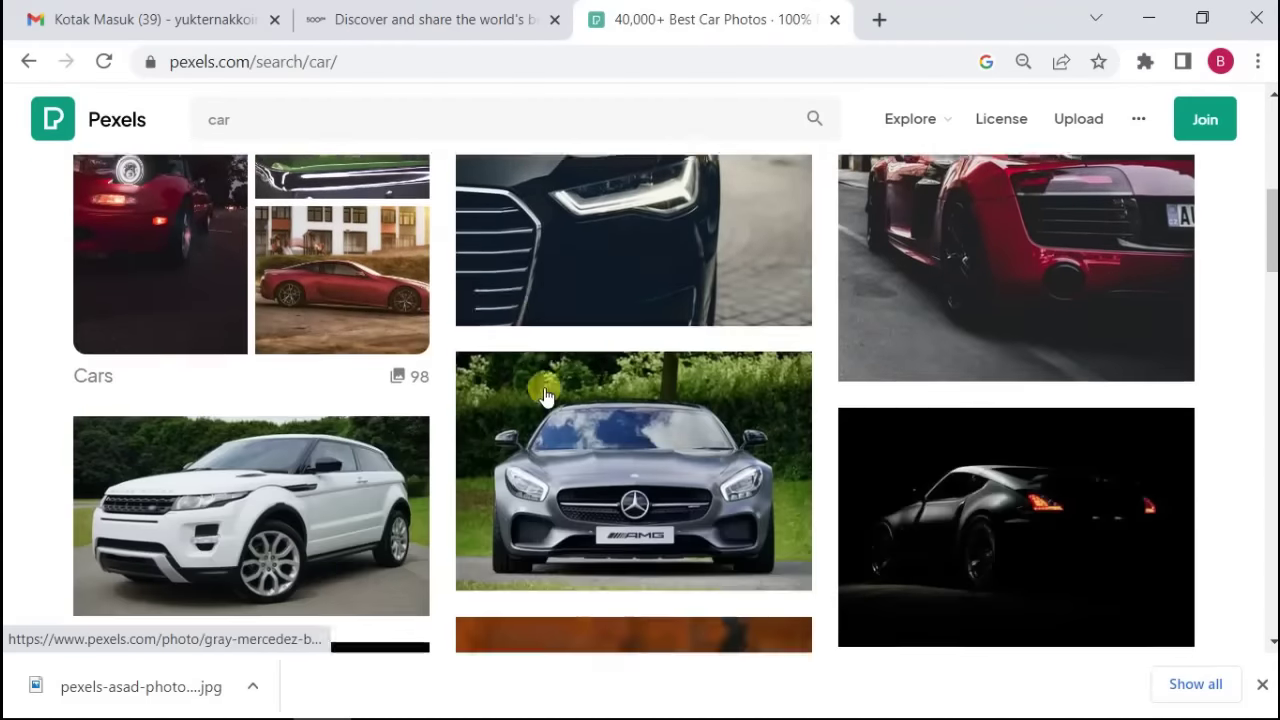
{"action": "mouse_move", "coordinate": [545, 393]}
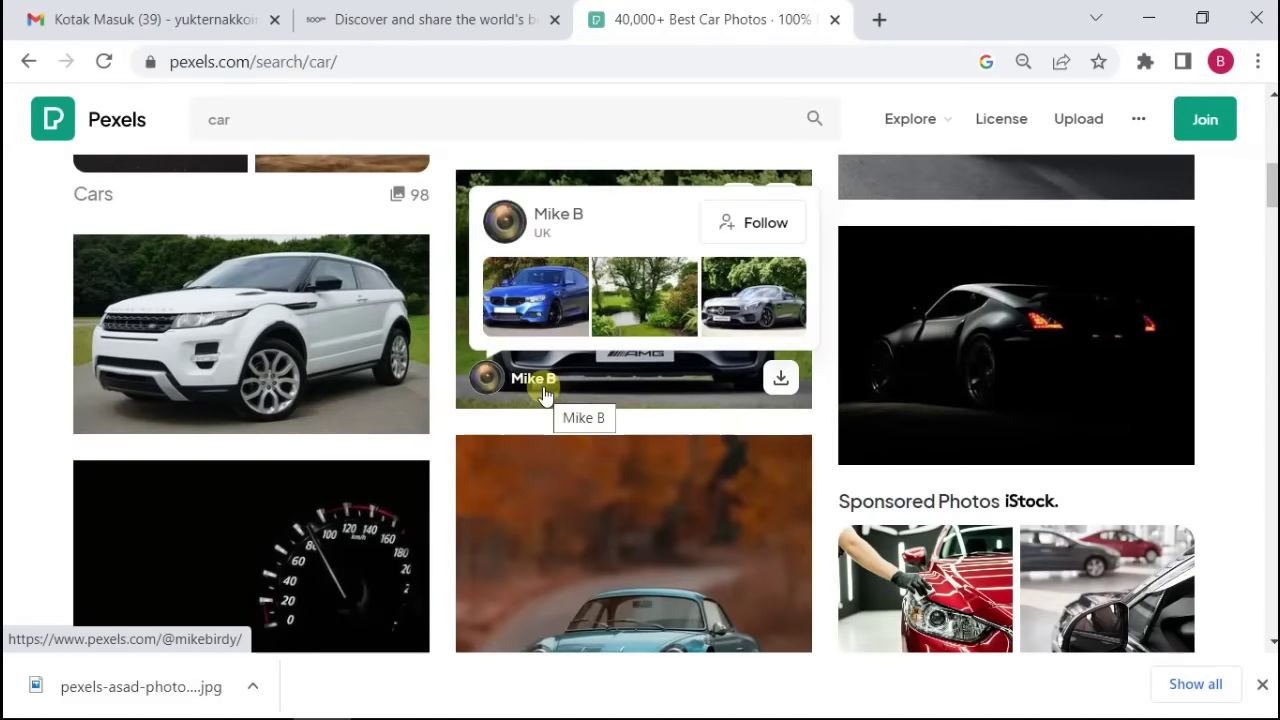
{"action": "scroll", "coordinate": [545, 393], "scroll_direction": "down", "scroll_amount": 5}
{"action": "left_click", "coordinate": [654, 445]}
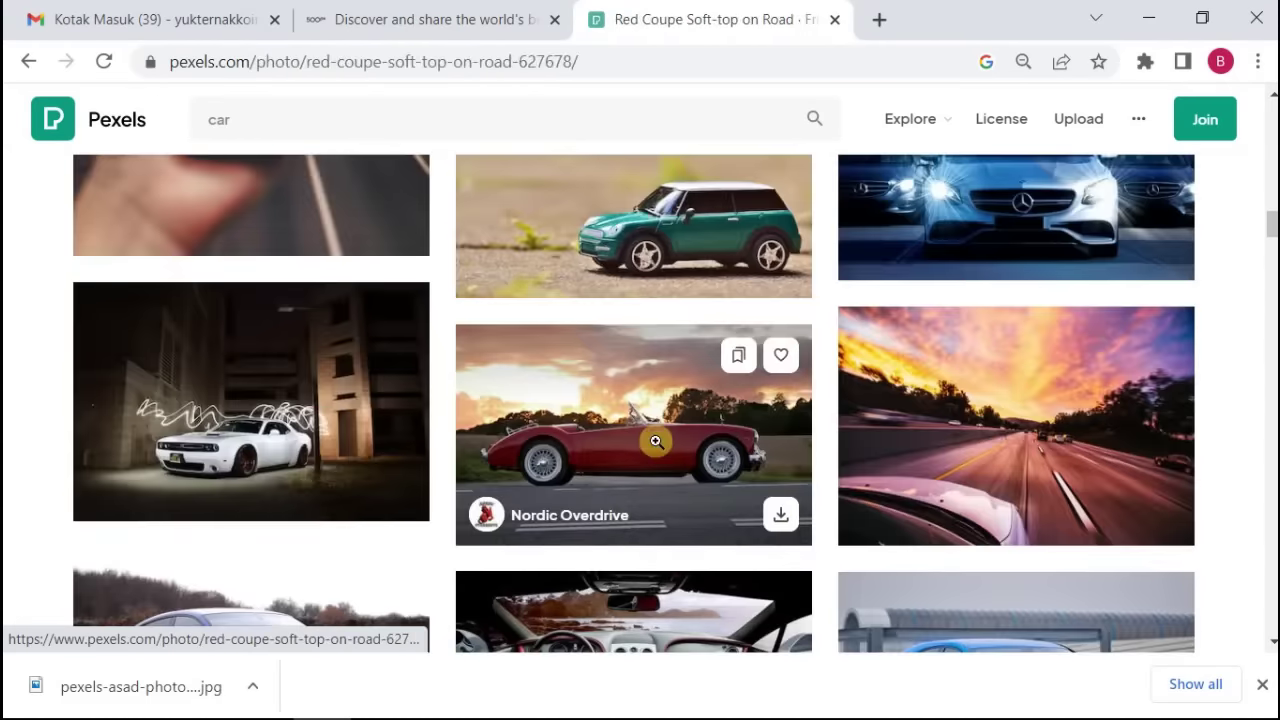
{"action": "scroll", "coordinate": [656, 441], "scroll_direction": "down", "scroll_amount": 1}
{"action": "scroll", "coordinate": [674, 380], "scroll_direction": "up", "scroll_amount": 1}
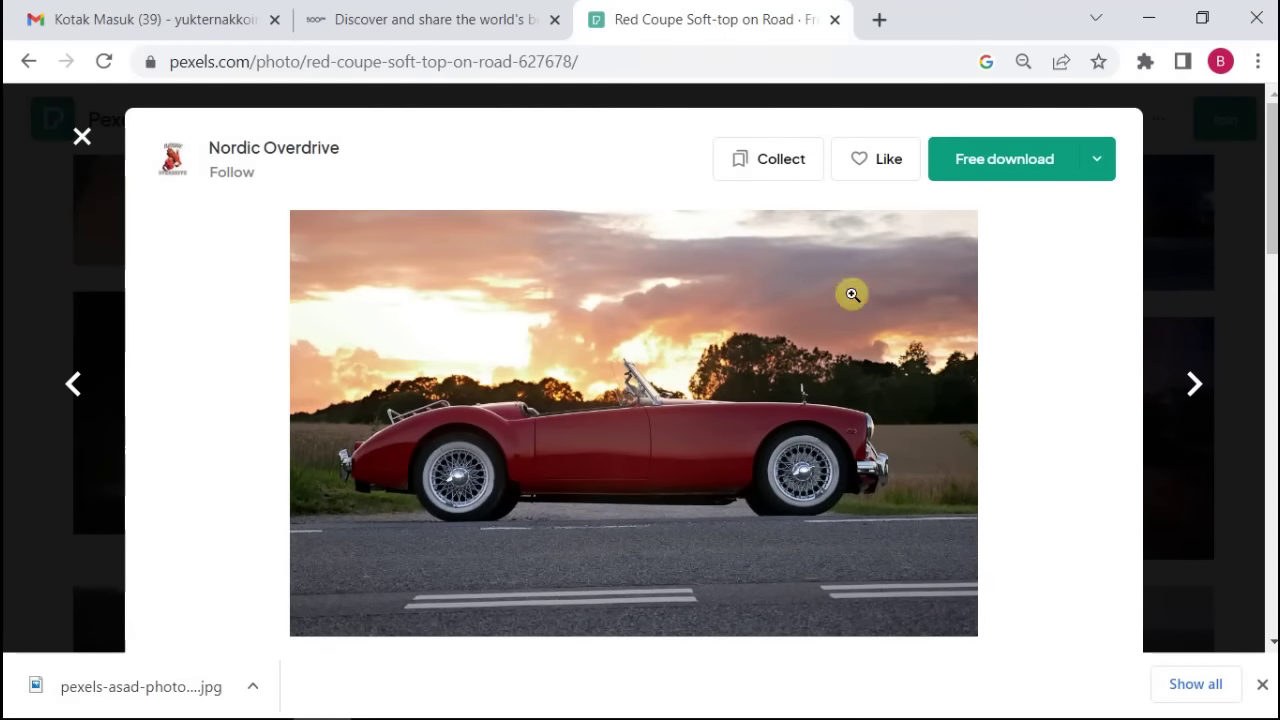
{"action": "left_click", "coordinate": [1004, 160]}
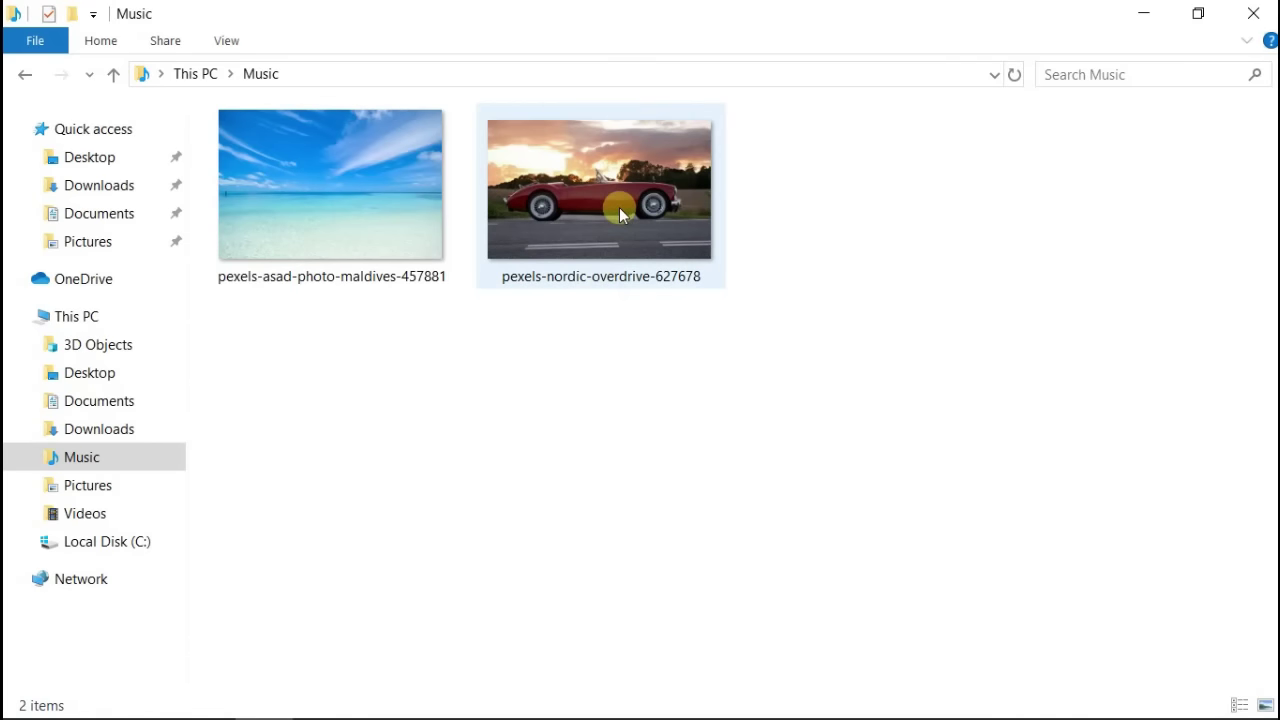
Preview the downloaded red car photo from the Music folder, then close the preview and clear the file selection.
{"action": "left_click", "coordinate": [619, 207]}
{"action": "double_click", "coordinate": [619, 207]}
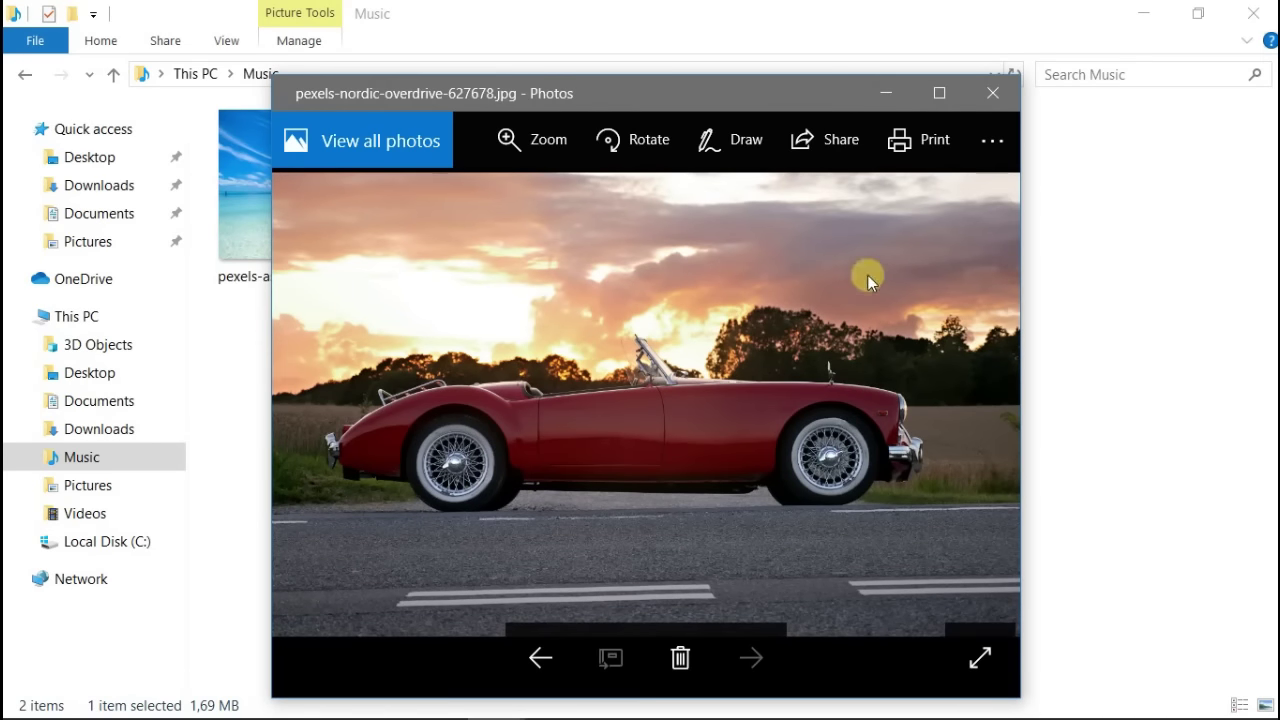
{"action": "key", "text": "alt+F4"}
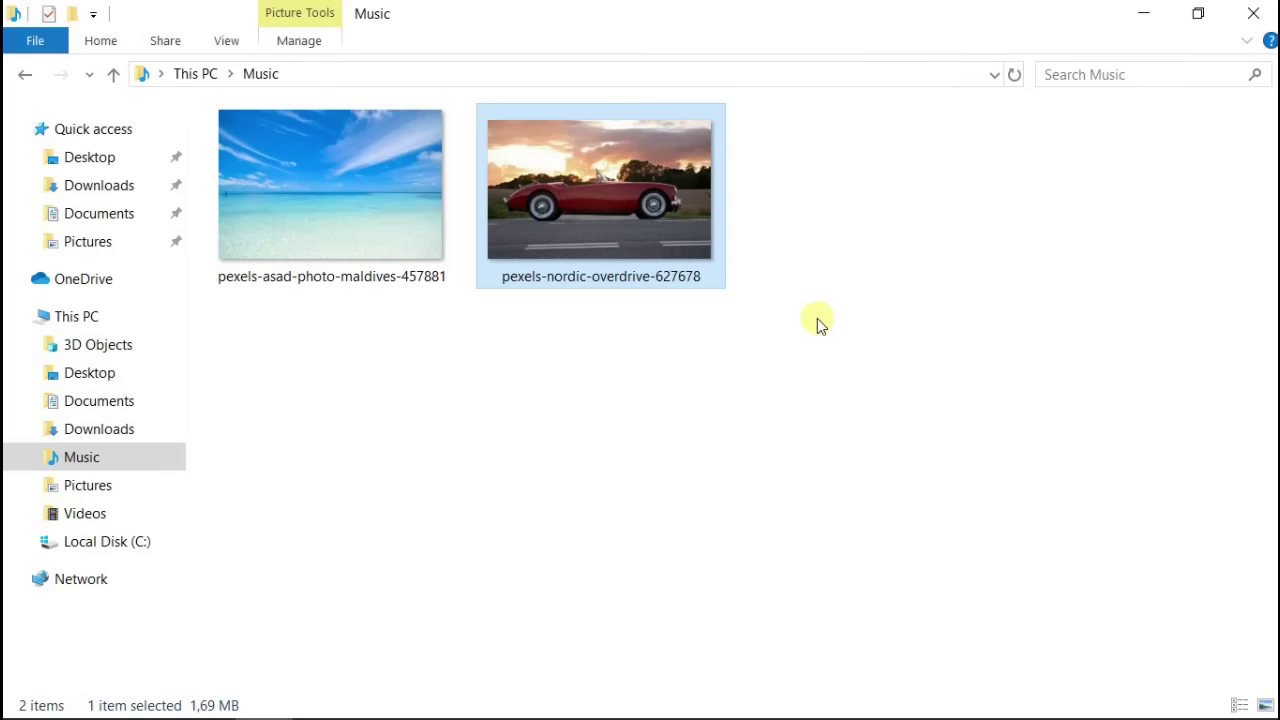
{"action": "left_click", "coordinate": [916, 371]}
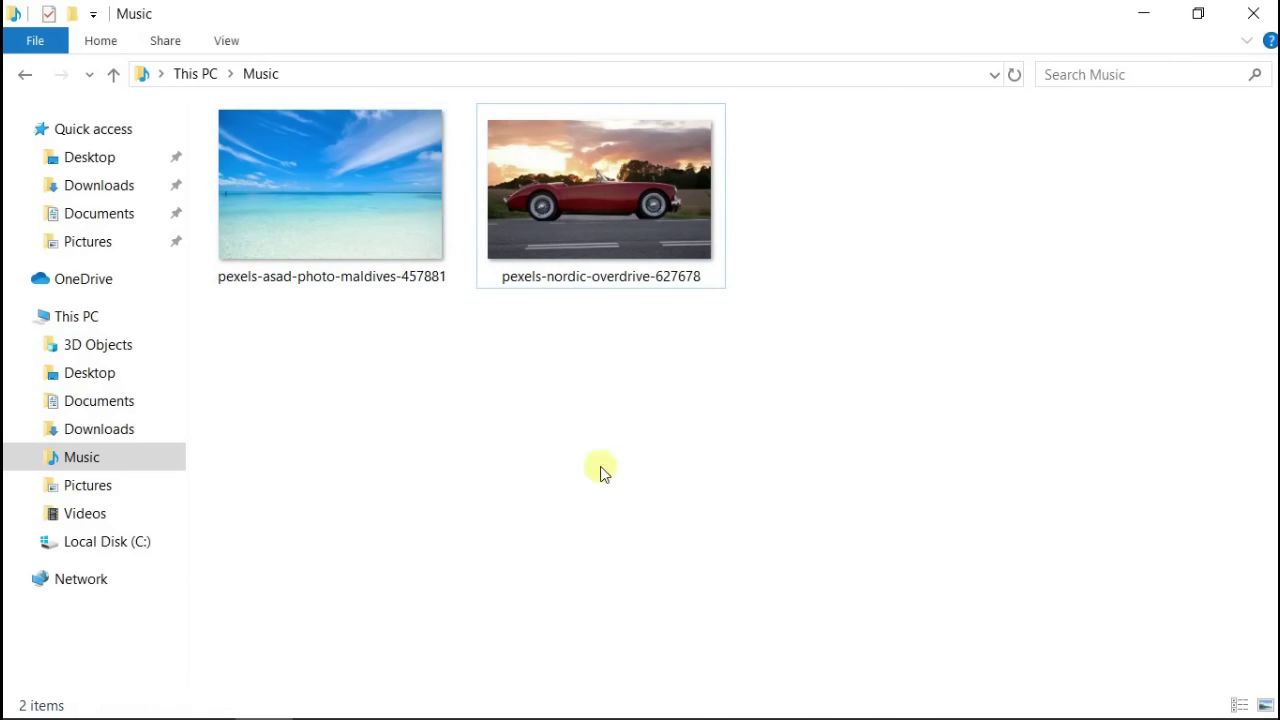
Switch to 500px in the browser and sign up for an account by email, agreeing to the Terms of Service and Privacy Policy.
{"action": "key", "text": "alt+Tab"}
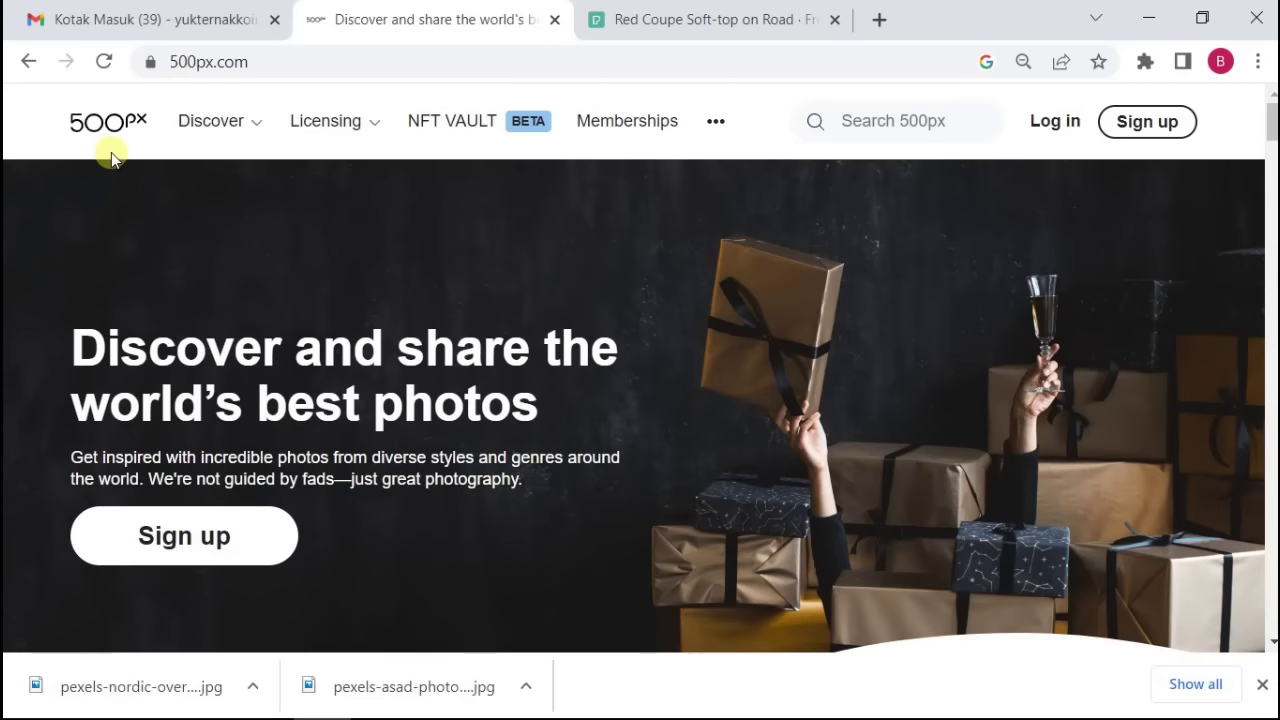
{"action": "left_click", "coordinate": [1160, 124]}
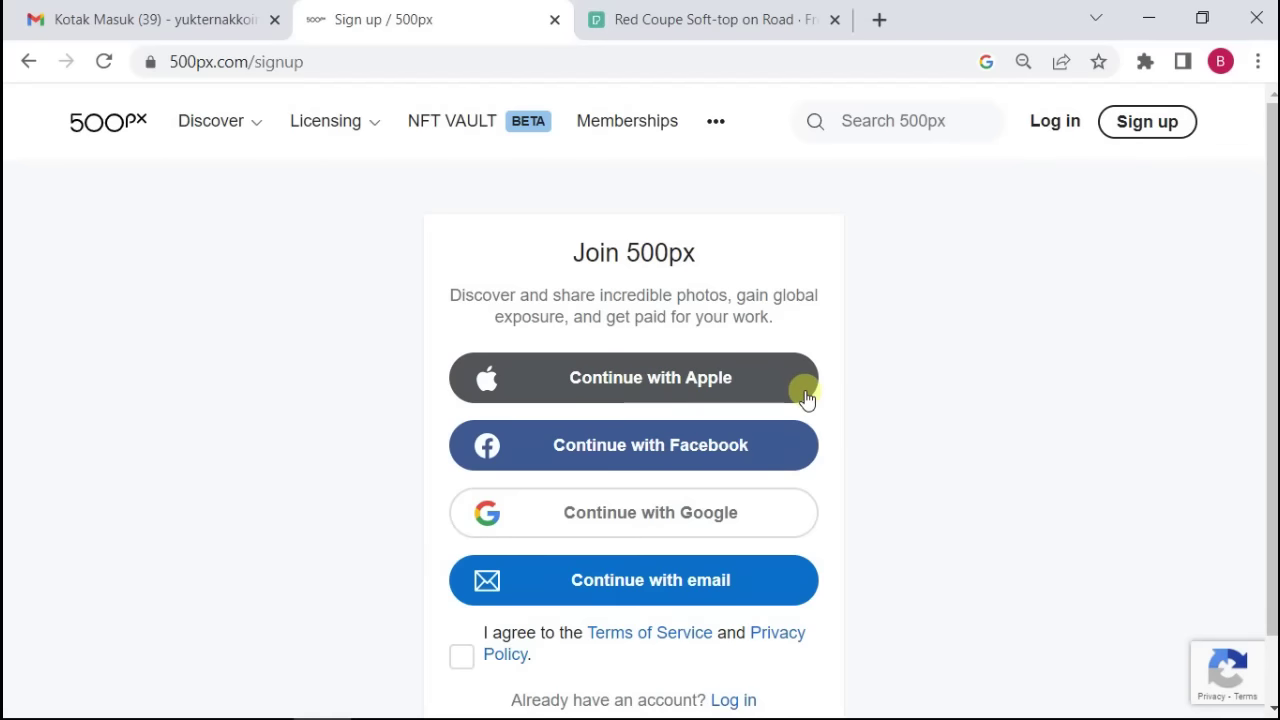
{"action": "scroll", "coordinate": [741, 537], "scroll_direction": "down", "scroll_amount": 1}
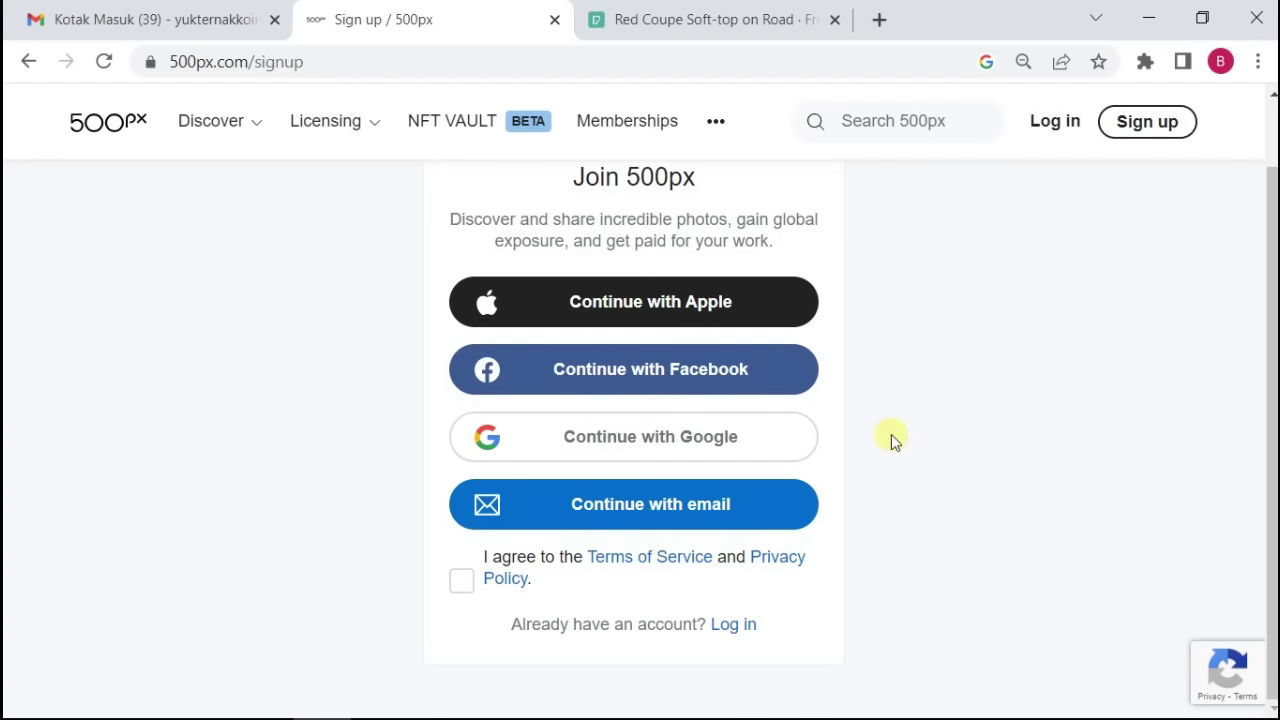
{"action": "left_click", "coordinate": [679, 508]}
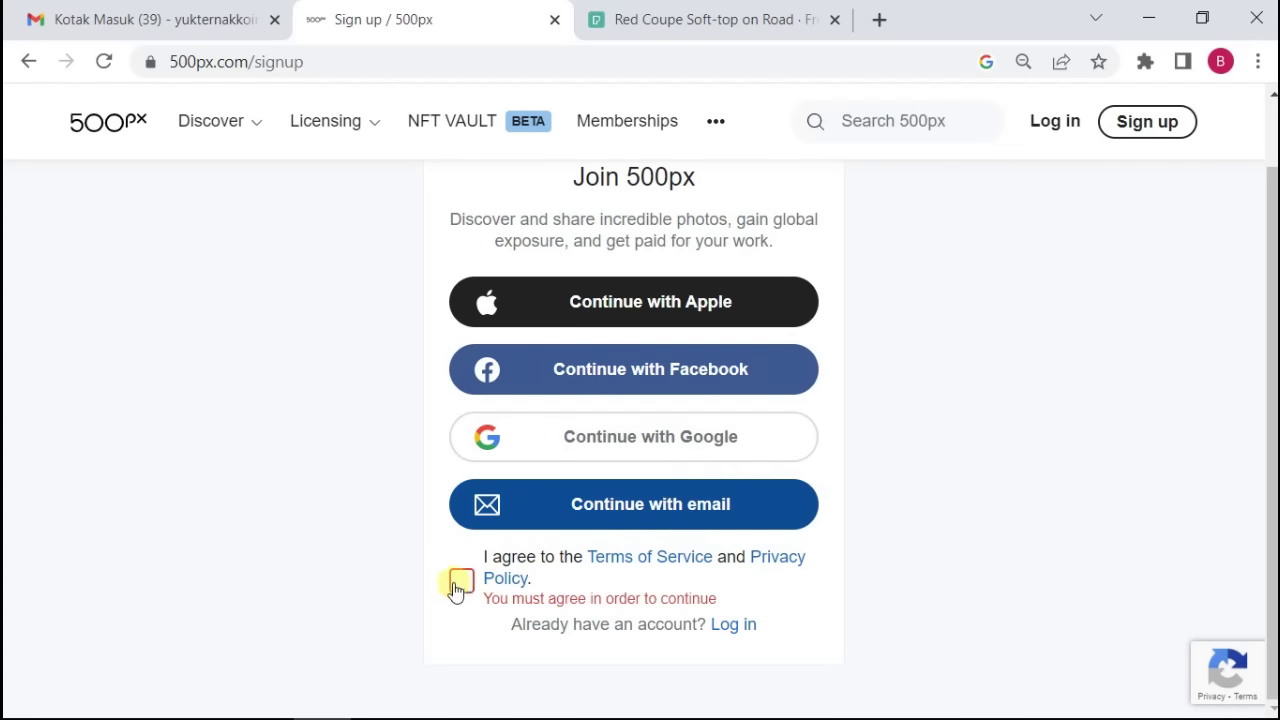
{"action": "left_click", "coordinate": [461, 581]}
{"action": "left_click", "coordinate": [655, 512]}
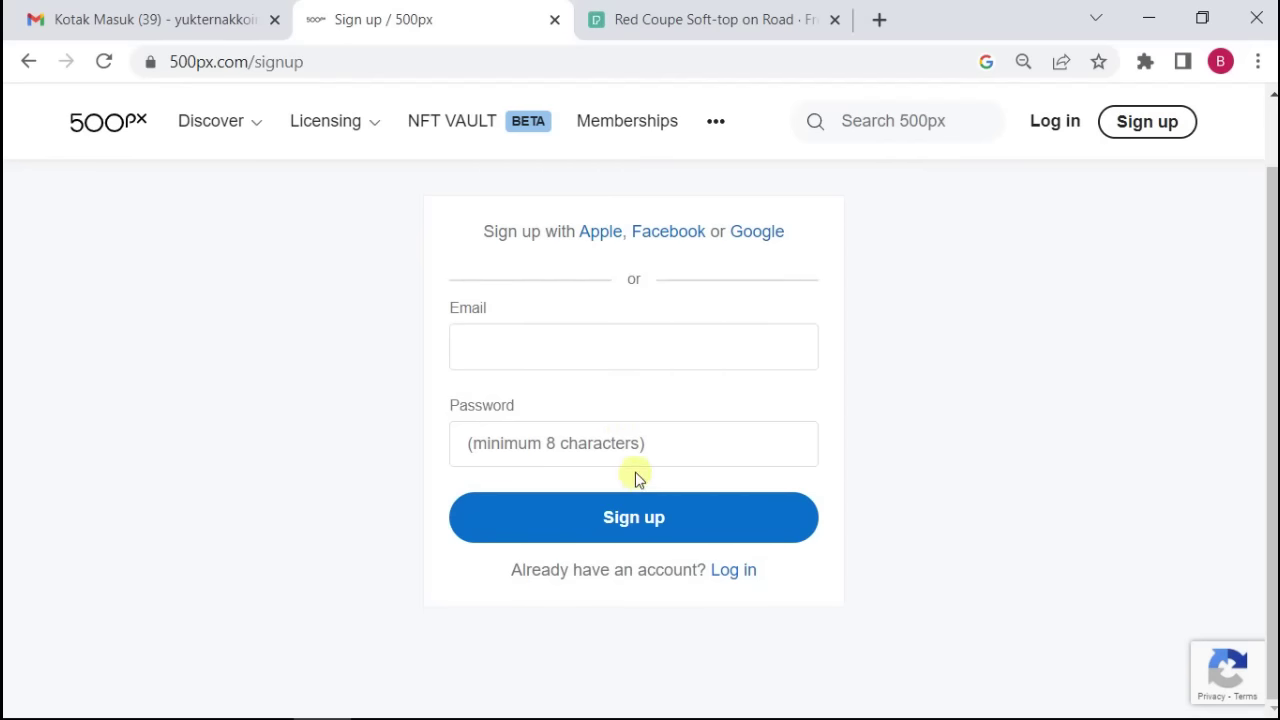
{"action": "left_click", "coordinate": [616, 522]}
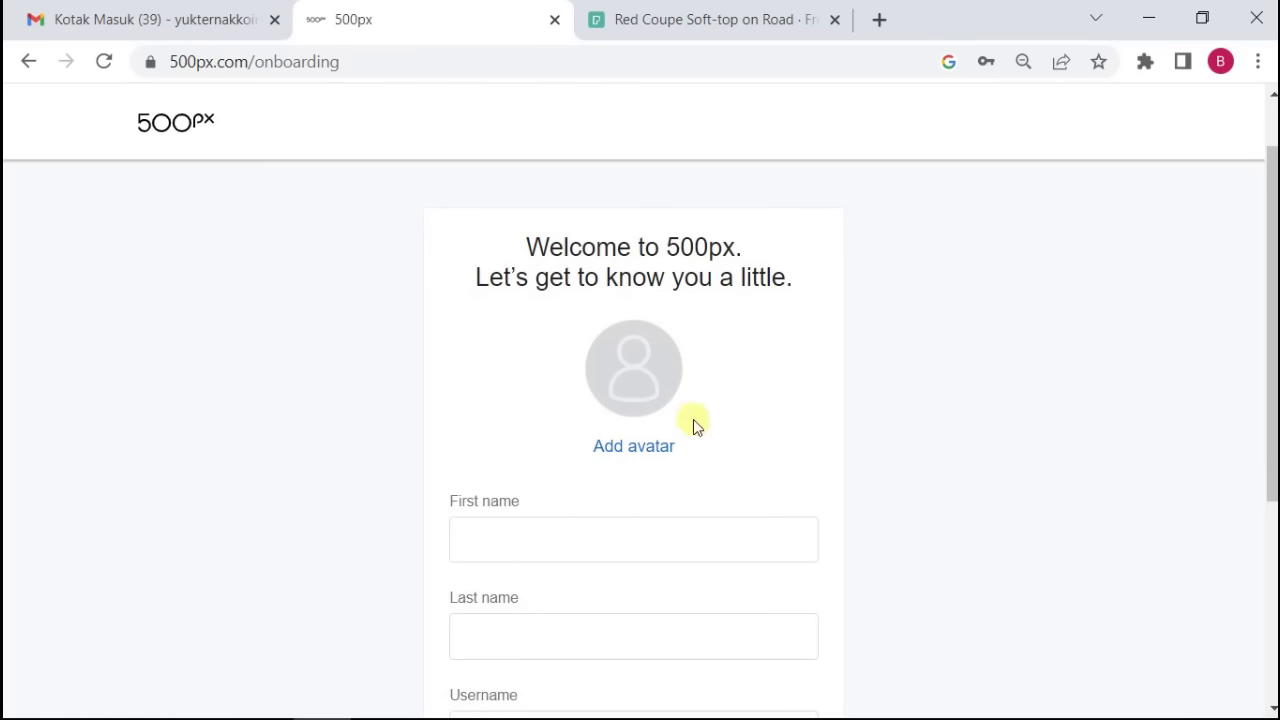
Complete the onboarding profile with the first and last name, opt in to notifications, and submit it.
{"action": "scroll", "coordinate": [657, 414], "scroll_direction": "down", "scroll_amount": 2}
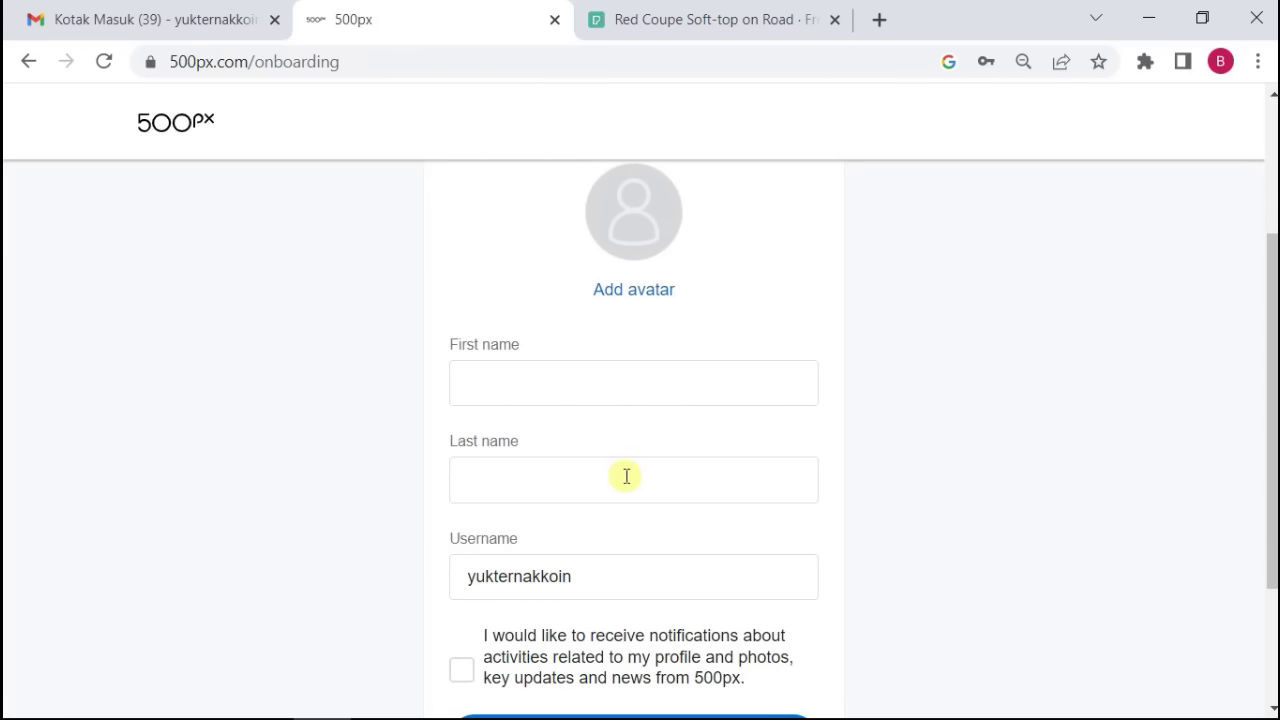
{"action": "scroll", "coordinate": [626, 478], "scroll_direction": "down", "scroll_amount": 2}
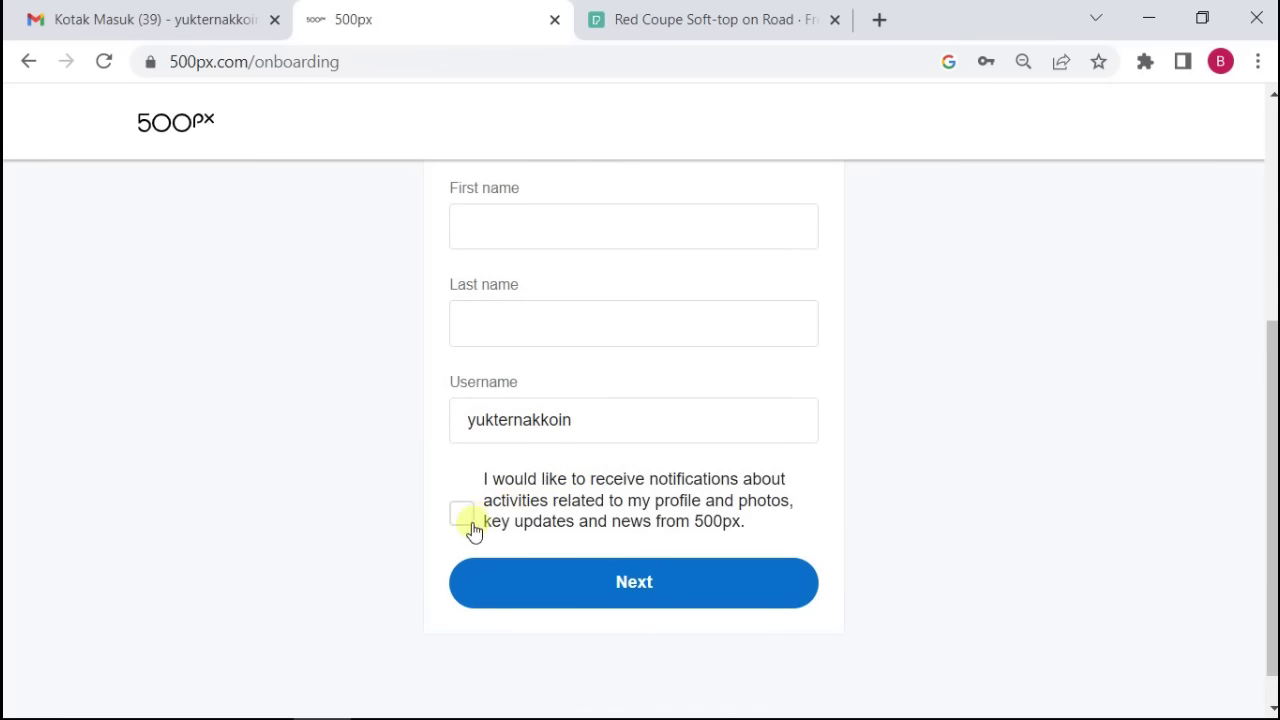
{"action": "left_click", "coordinate": [594, 586]}
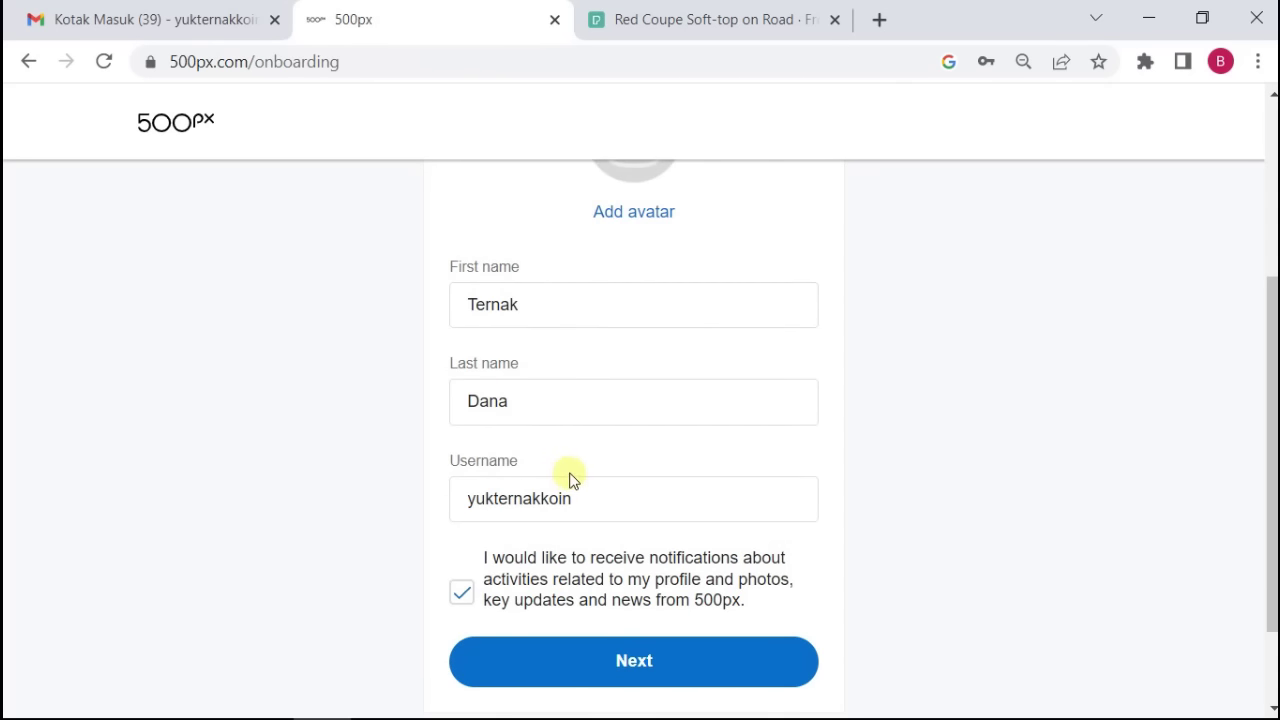
{"action": "left_click", "coordinate": [660, 688]}
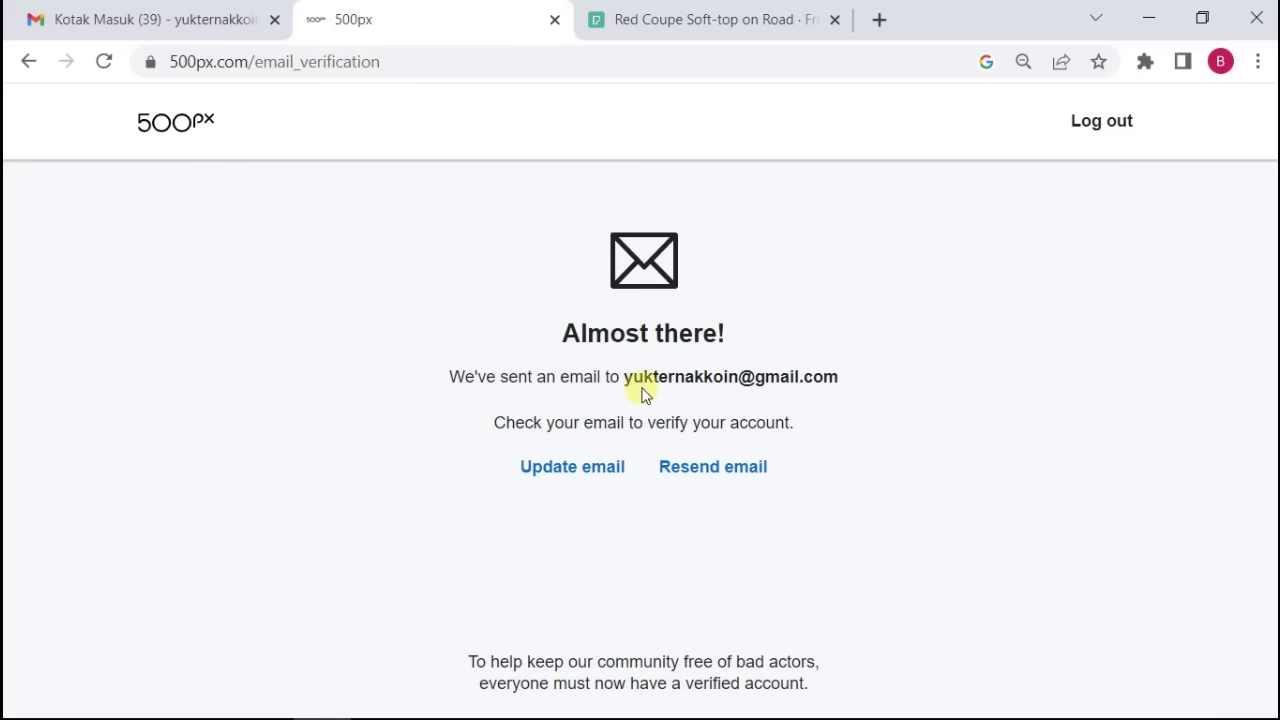
Open the 500px activation email in Gmail and verify the account's email address.
{"action": "left_click", "coordinate": [108, 16]}
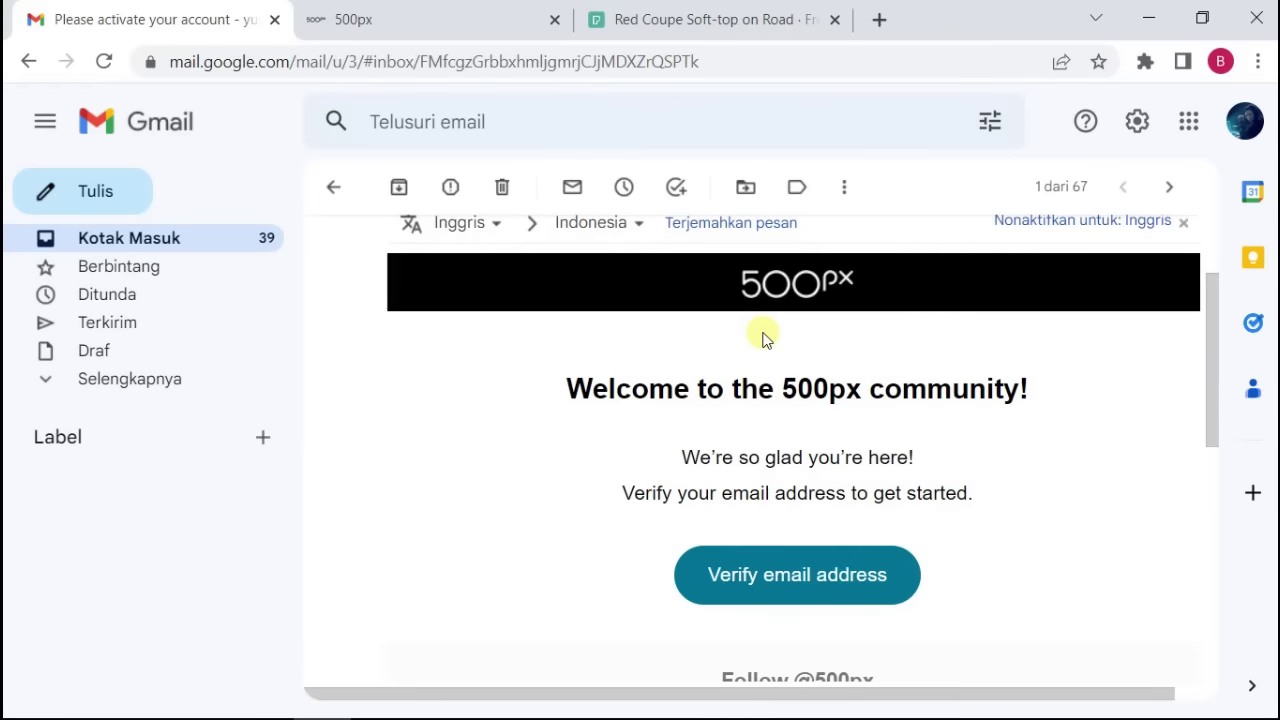
{"action": "left_click", "coordinate": [838, 588]}
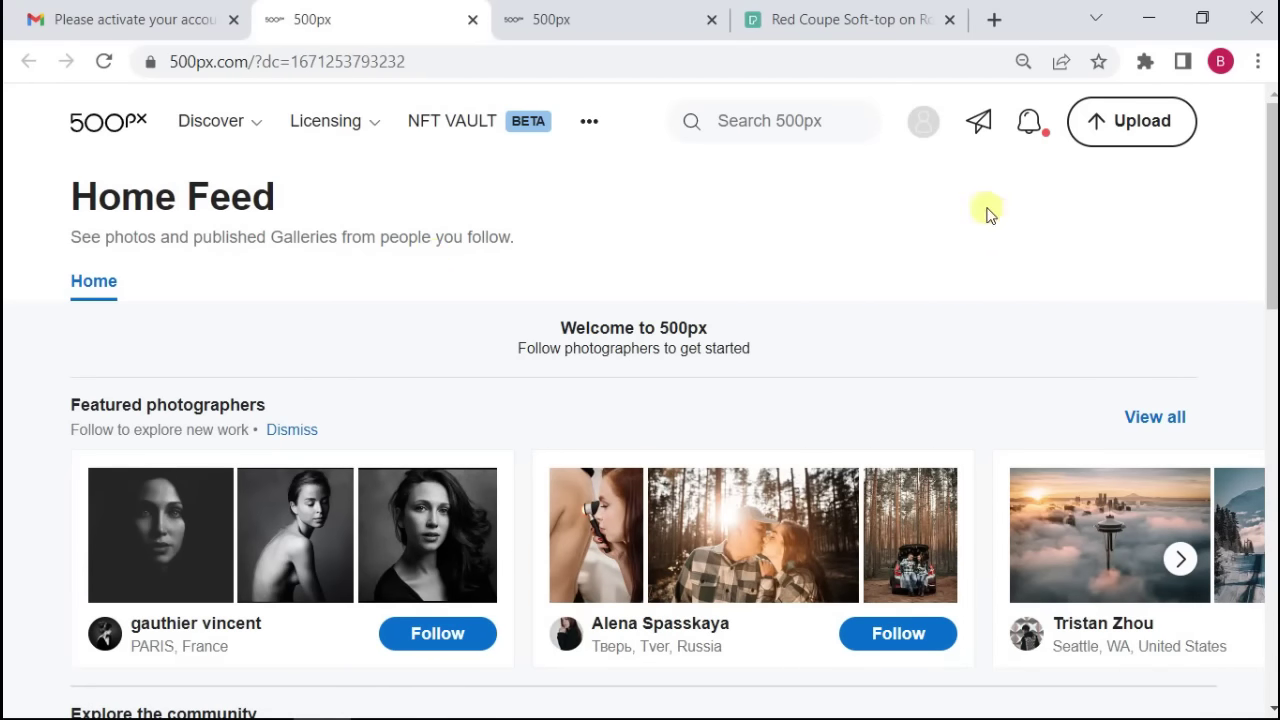
Add the beach photo pexels-asad-photo-maldives-457881 to a new 500px upload and enable licensing for it.
{"action": "left_click", "coordinate": [1145, 135]}
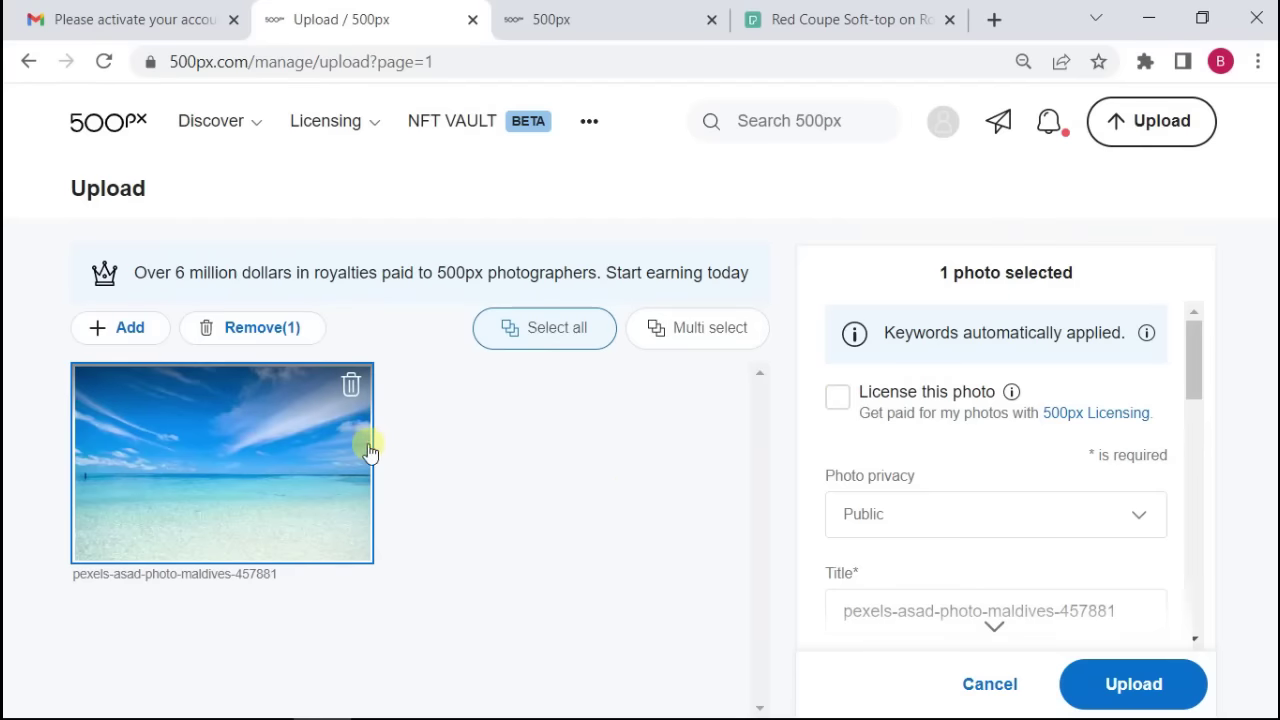
{"action": "left_click", "coordinate": [835, 398]}
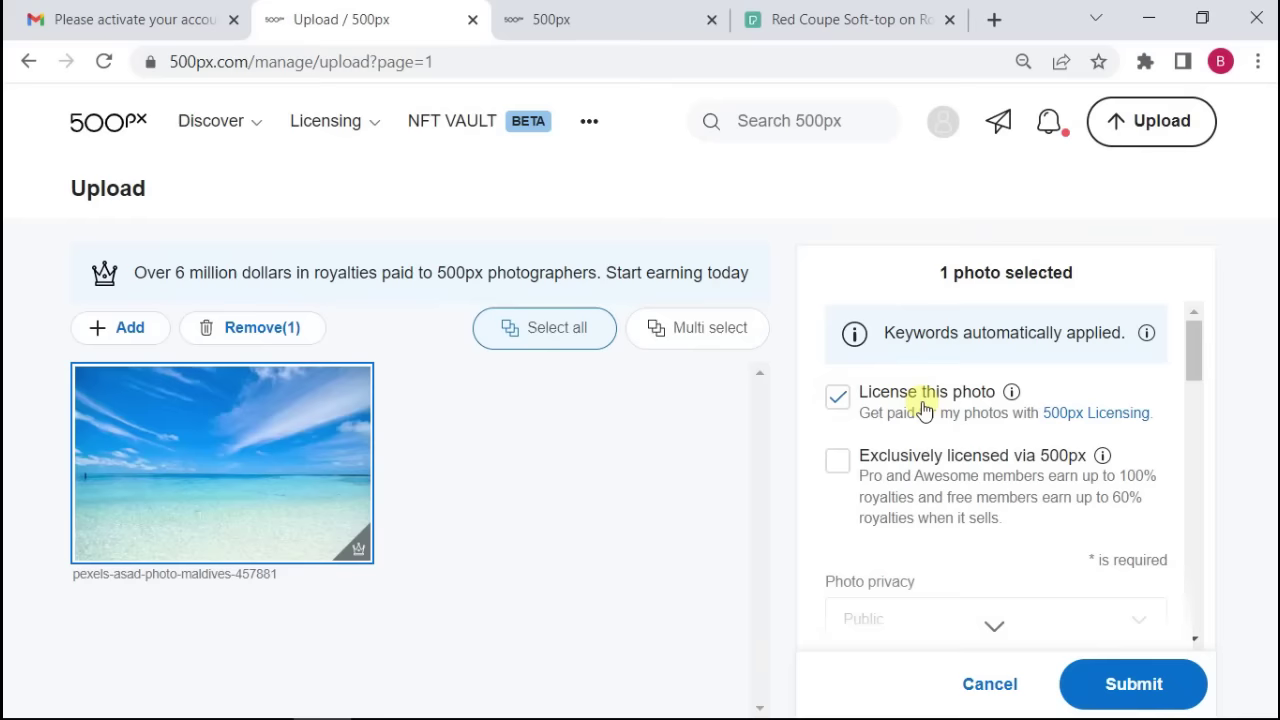
Replace the photo's title with "beautiful beach in the morning".
{"action": "scroll", "coordinate": [920, 415], "scroll_direction": "down", "scroll_amount": 2}
{"action": "scroll", "coordinate": [948, 462], "scroll_direction": "down", "scroll_amount": 1}
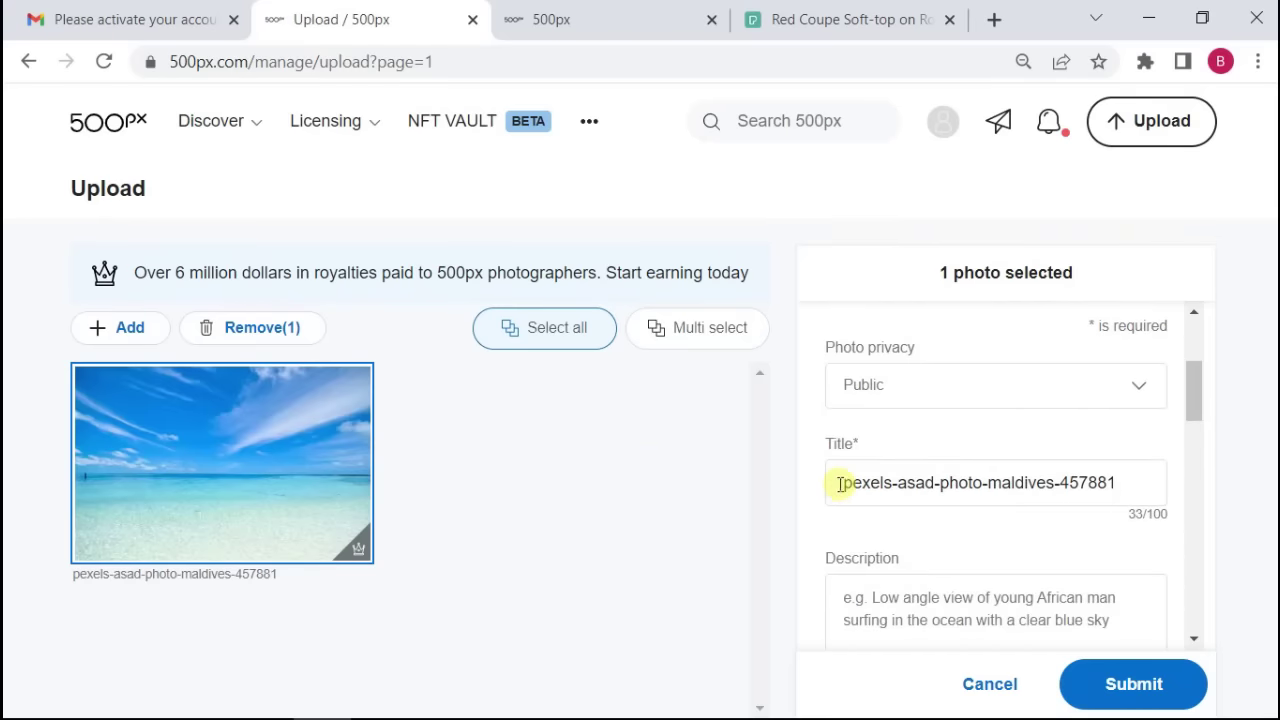
{"action": "left_click_drag", "start_coordinate": [843, 482], "coordinate": [1116, 476]}
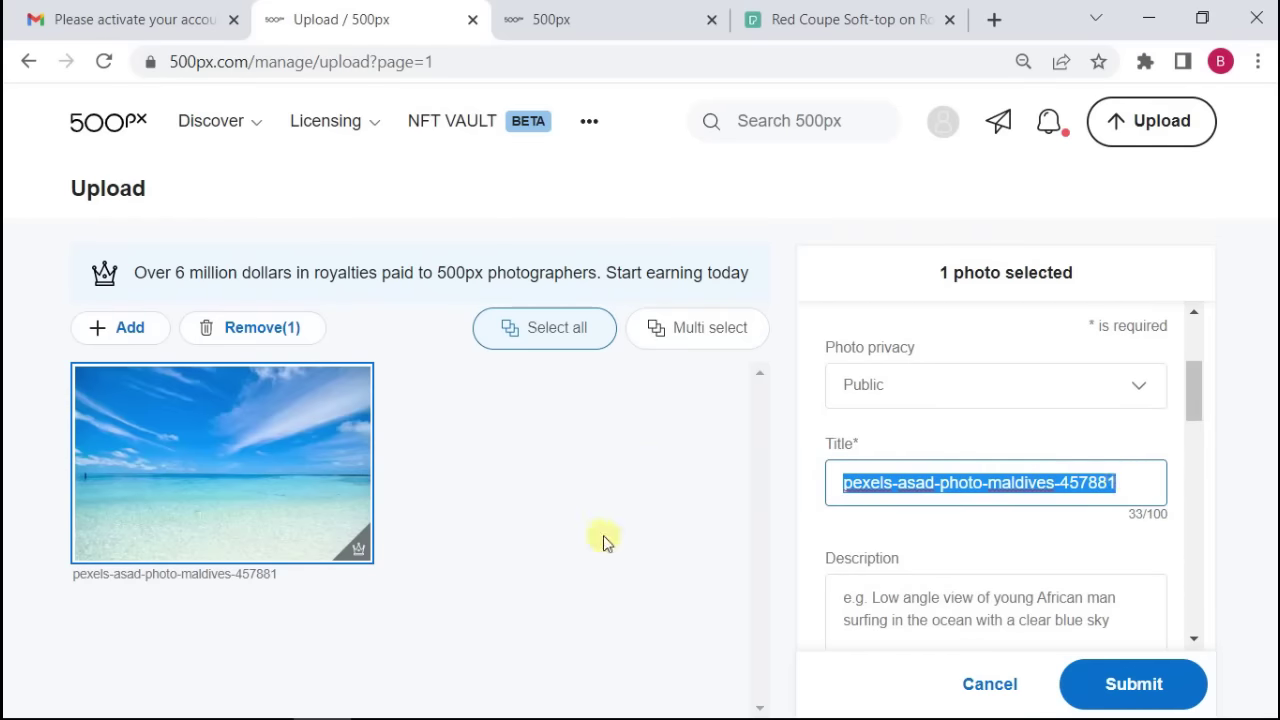
{"action": "type", "text": "beautiful"}
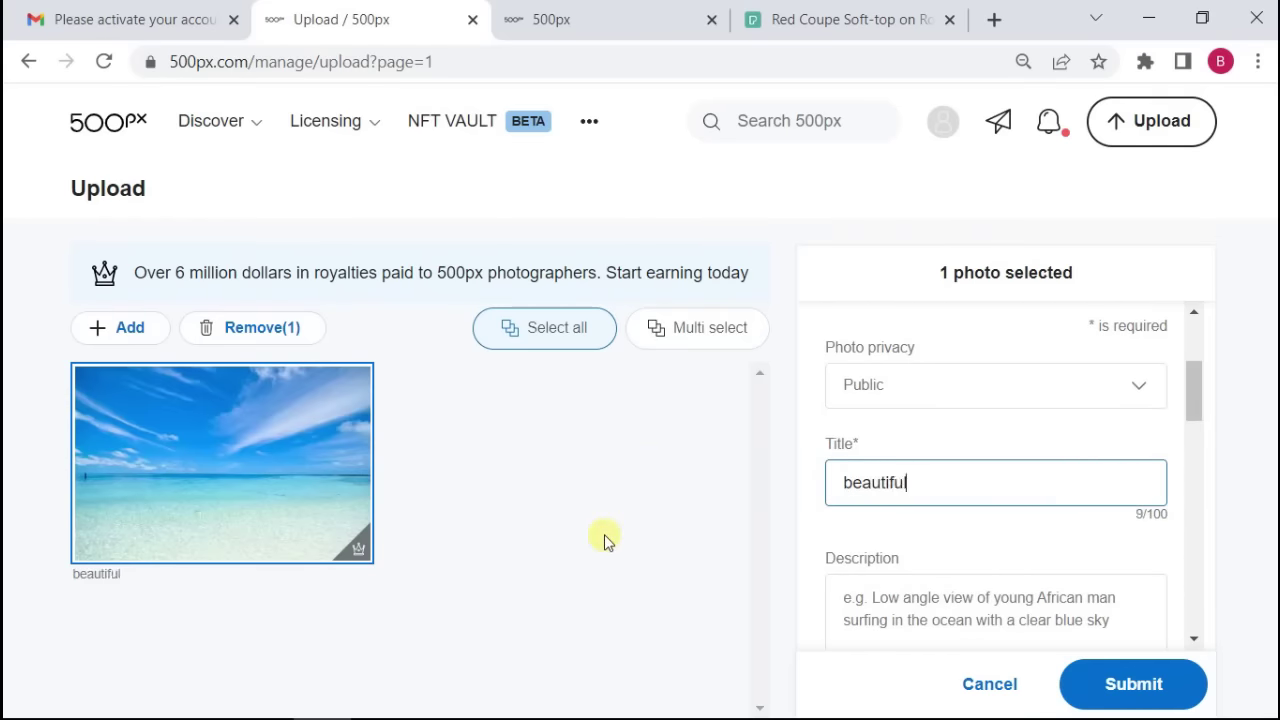
{"action": "type", "text": " beach in the morning"}
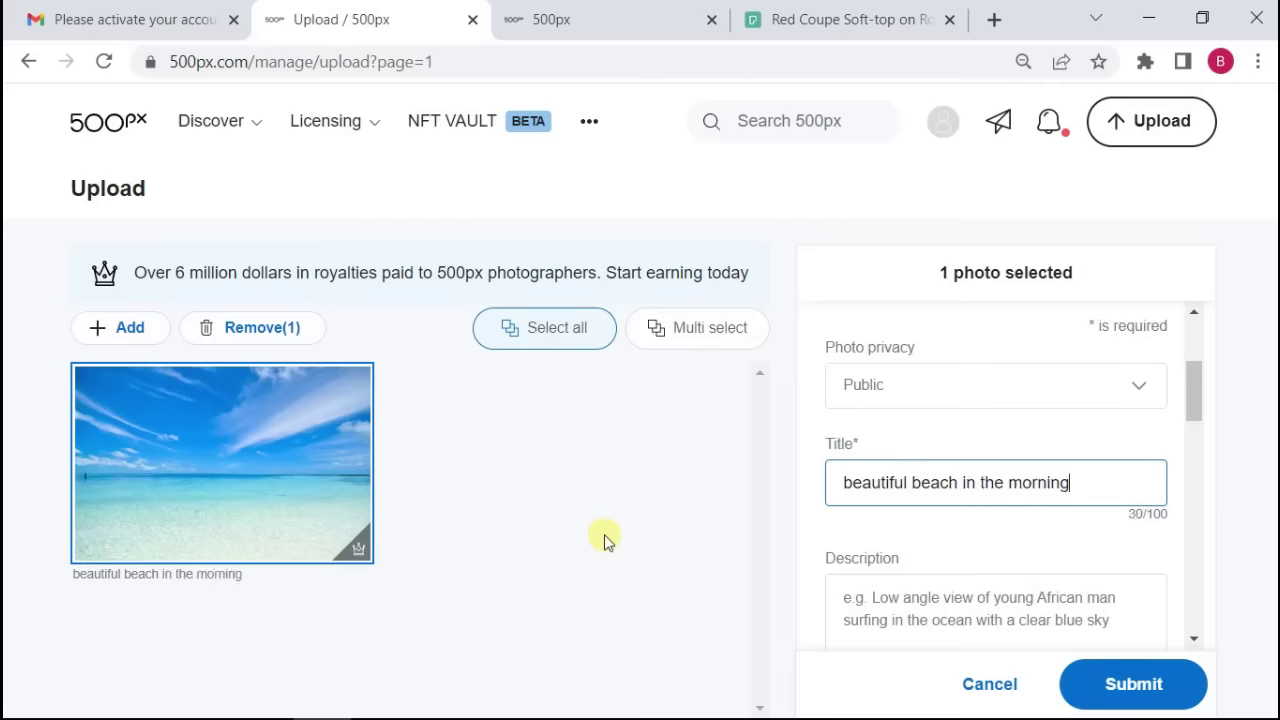
Enter the photo description "get hight resolution beach photo for your collection".
{"action": "left_click", "coordinate": [879, 600]}
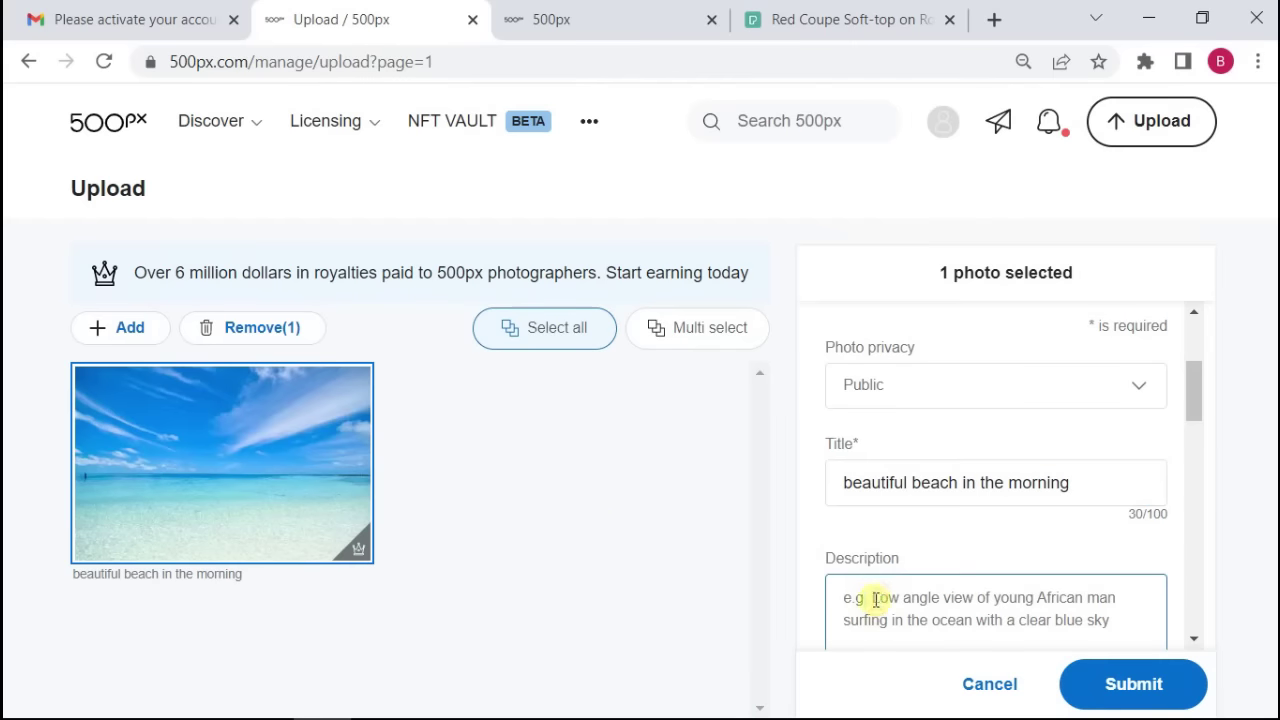
{"action": "type", "text": "get hight resolution beach photo"}
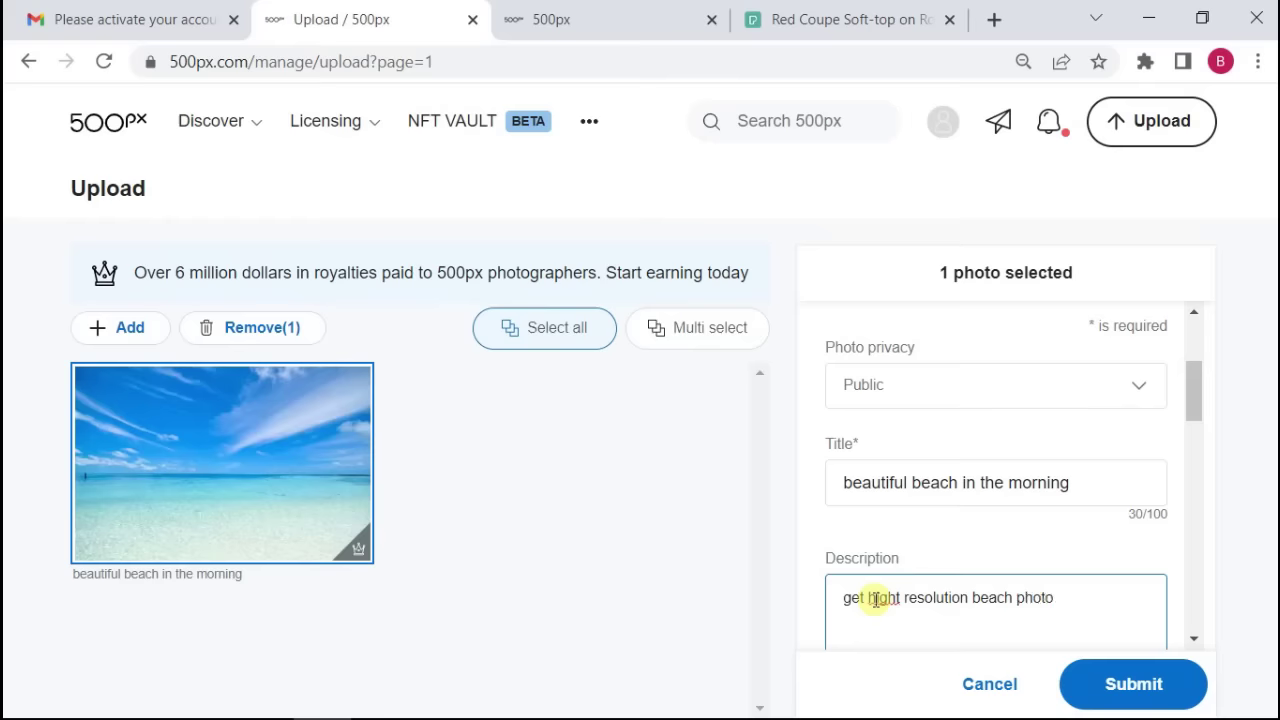
{"action": "type", "text": " for your collection"}
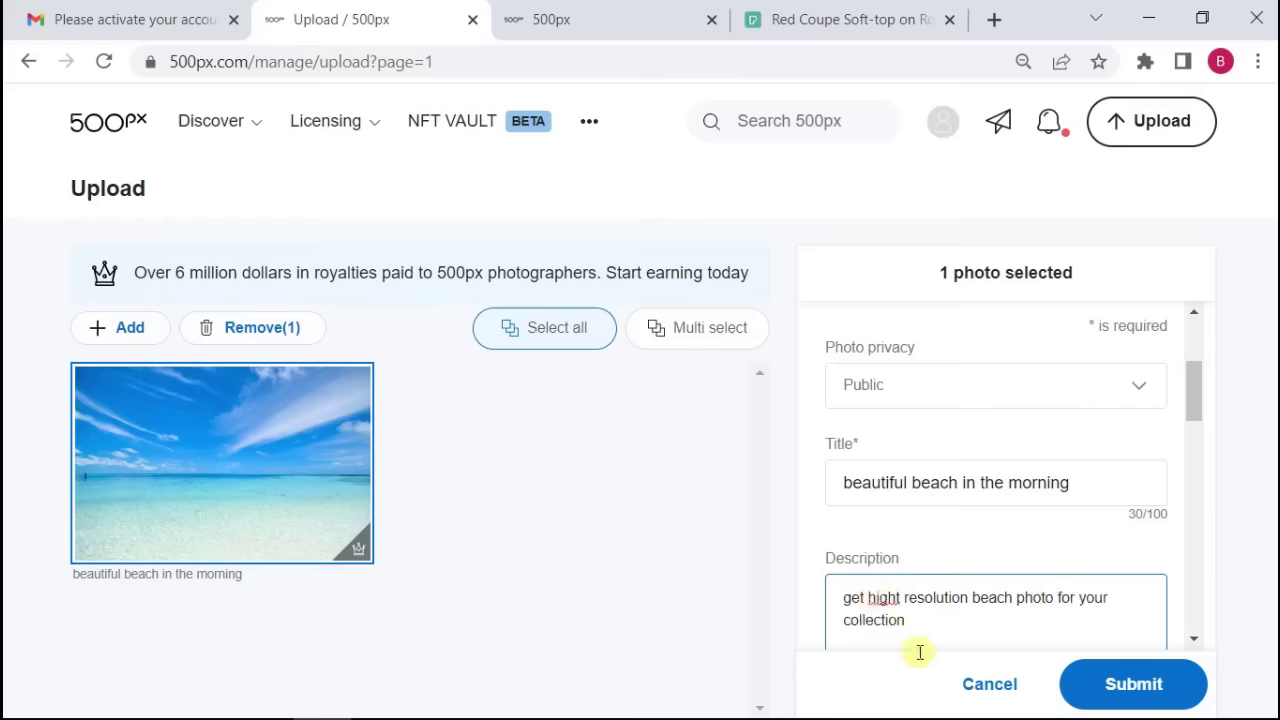
{"action": "scroll", "coordinate": [1048, 432], "scroll_direction": "down", "scroll_amount": 2}
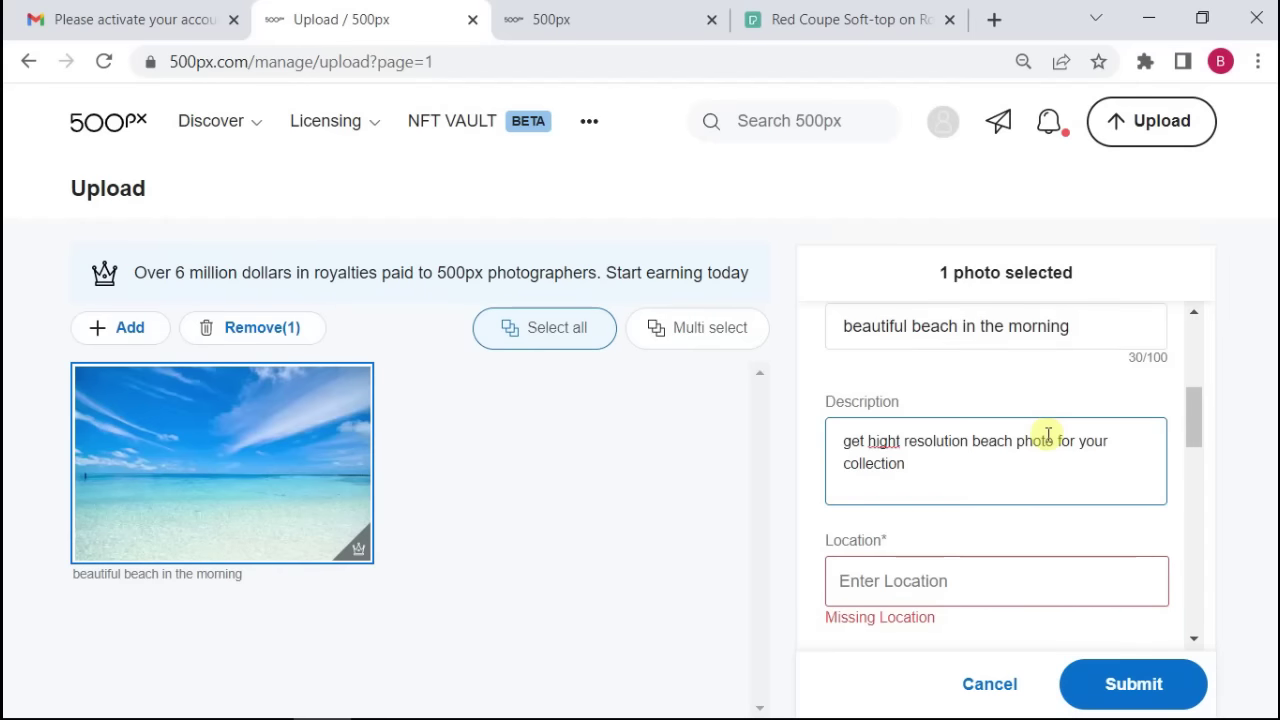
Set the photo's location to Indonesia and choose Nature as its category.
{"action": "left_click", "coordinate": [880, 580]}
{"action": "type", "text": "I"}
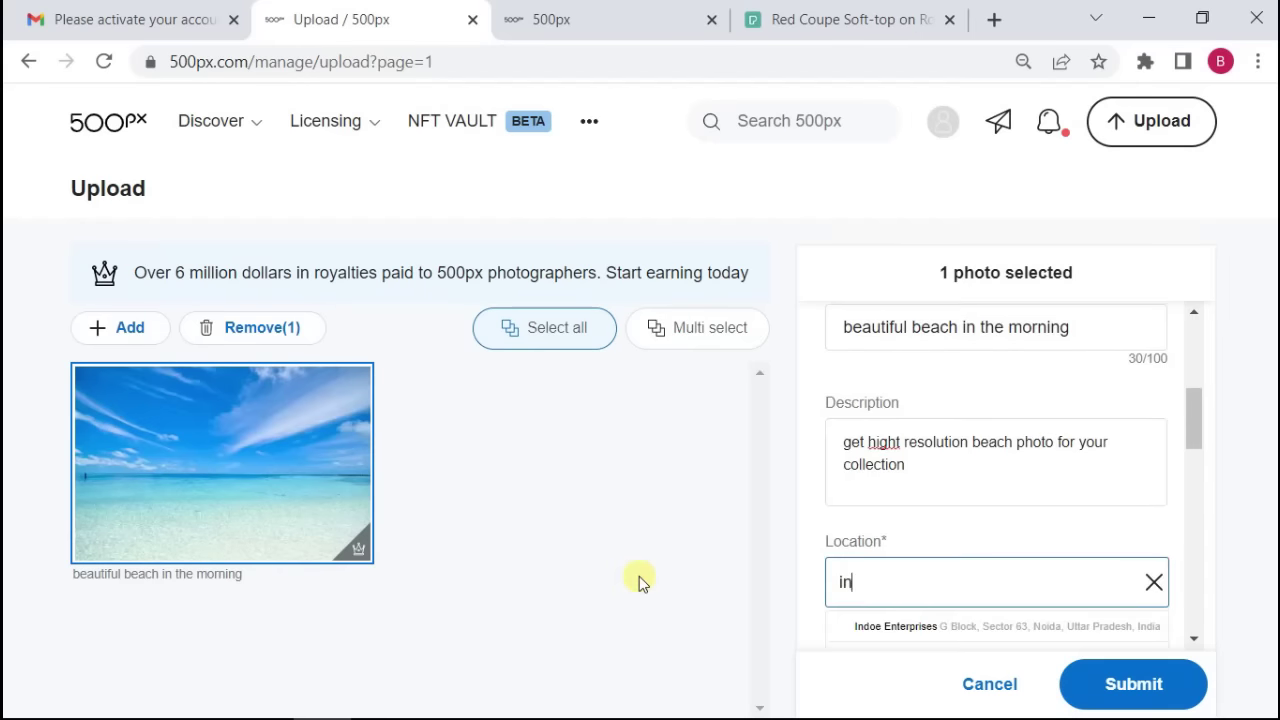
{"action": "type", "text": "ndonesia"}
{"action": "left_click", "coordinate": [908, 623]}
{"action": "scroll", "coordinate": [925, 560], "scroll_direction": "down", "scroll_amount": 2}
{"action": "left_click", "coordinate": [925, 520]}
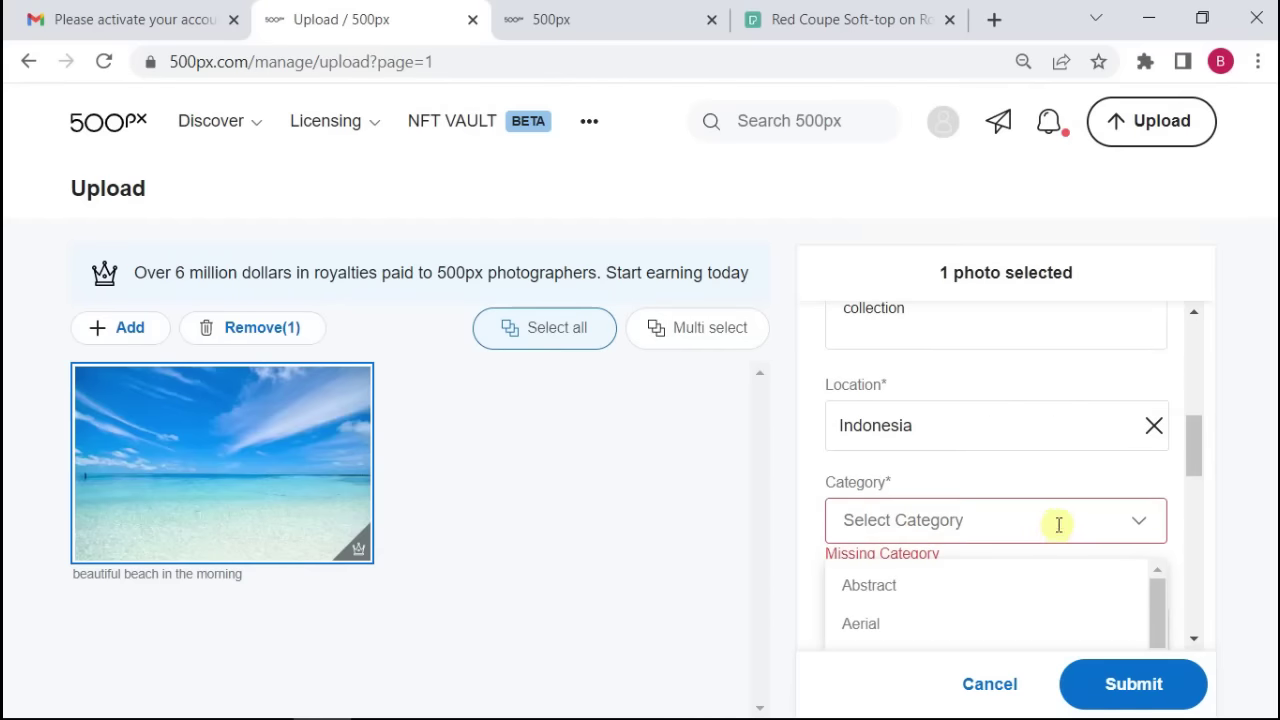
{"action": "scroll", "coordinate": [1040, 544], "scroll_direction": "down", "scroll_amount": 8}
{"action": "left_click", "coordinate": [930, 470]}
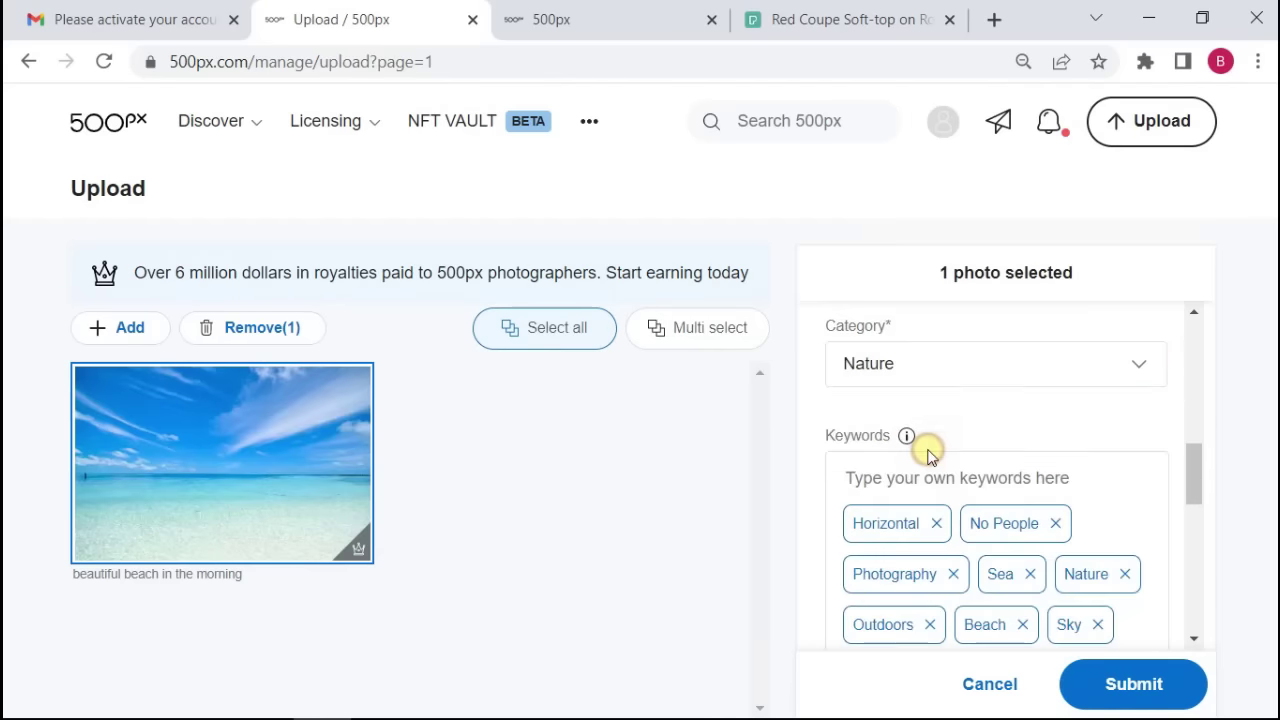
Remove the keywords Photography, Horizontal and No People from the beach photo.
{"action": "left_click", "coordinate": [896, 479]}
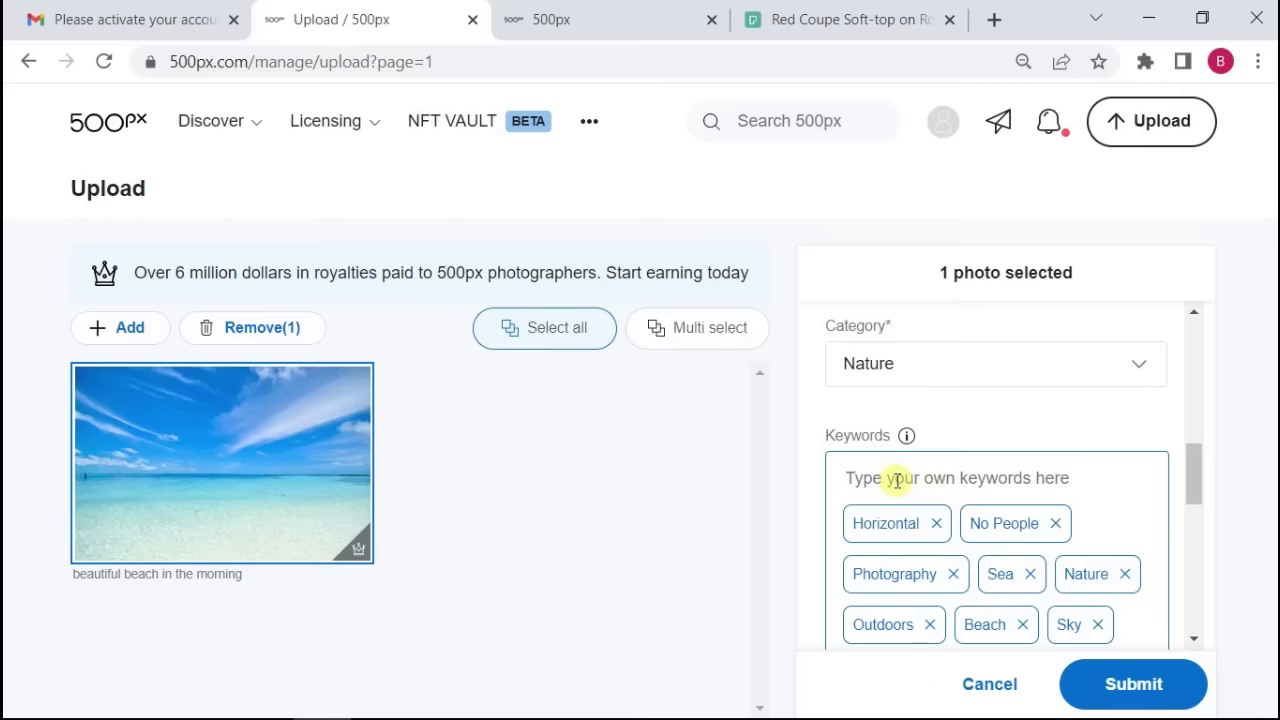
{"action": "left_click", "coordinate": [888, 538]}
{"action": "scroll", "coordinate": [903, 526], "scroll_direction": "down", "scroll_amount": 1}
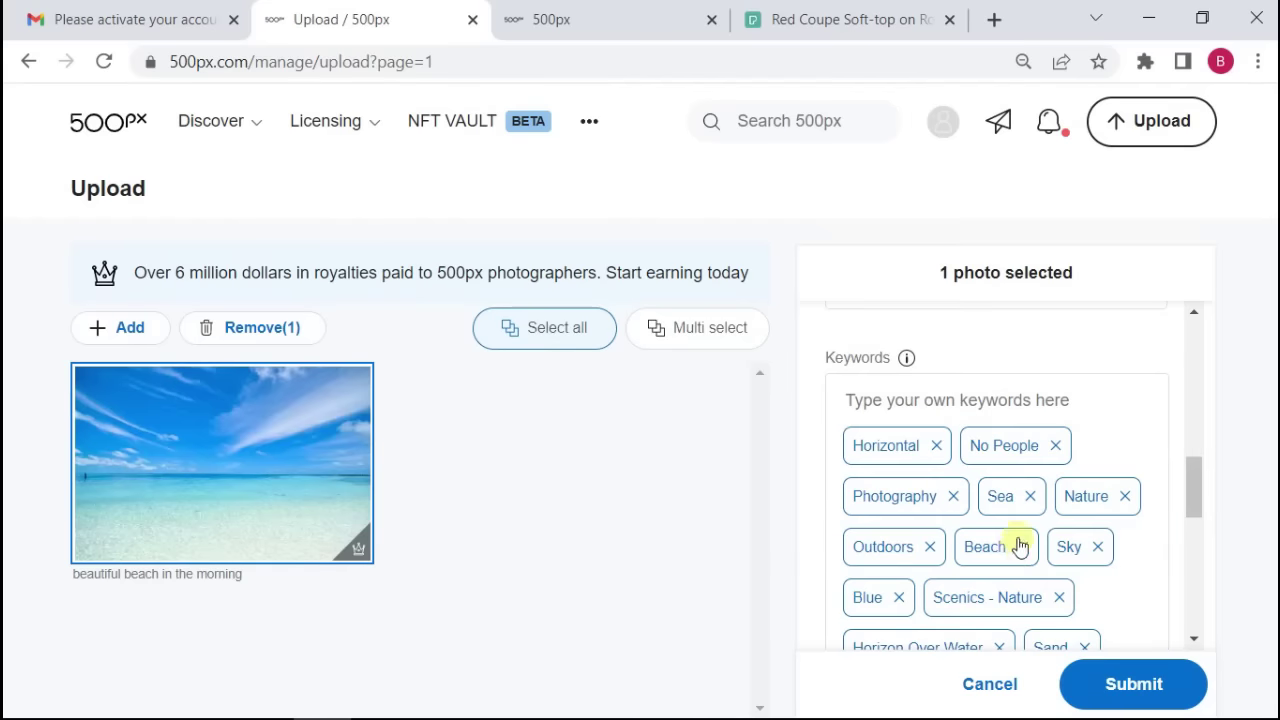
{"action": "left_click", "coordinate": [955, 495]}
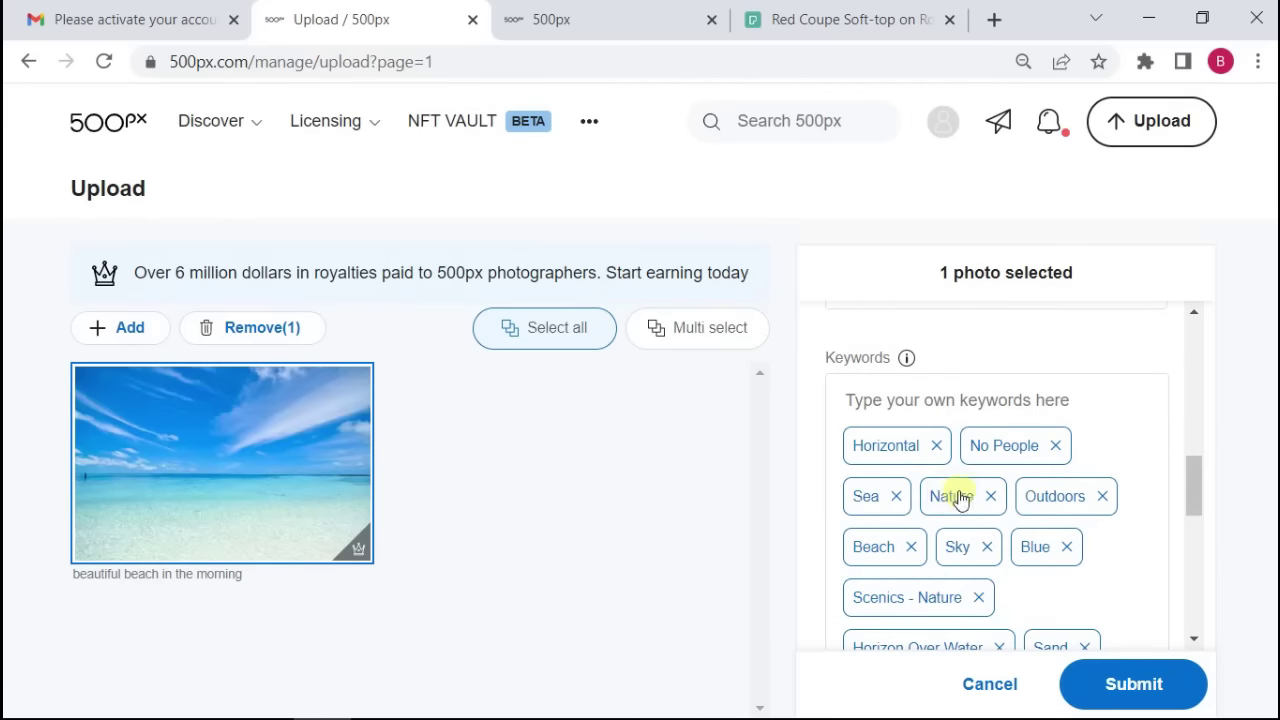
{"action": "left_click", "coordinate": [936, 446]}
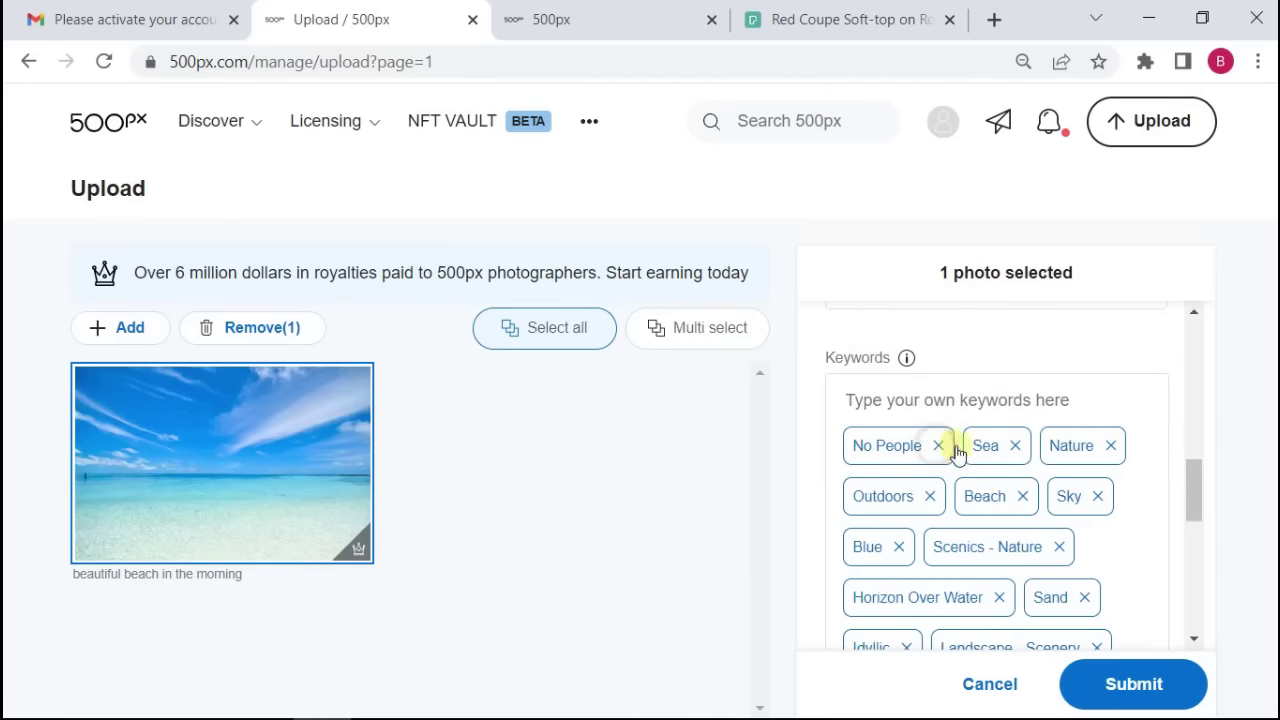
{"action": "left_click", "coordinate": [938, 446]}
Remove the keywords Scenics - Nature, Idyllic, Horizon Over Water, Blue and Outdoors from the beach photo.
{"action": "scroll", "coordinate": [977, 466], "scroll_direction": "down", "scroll_amount": 1}
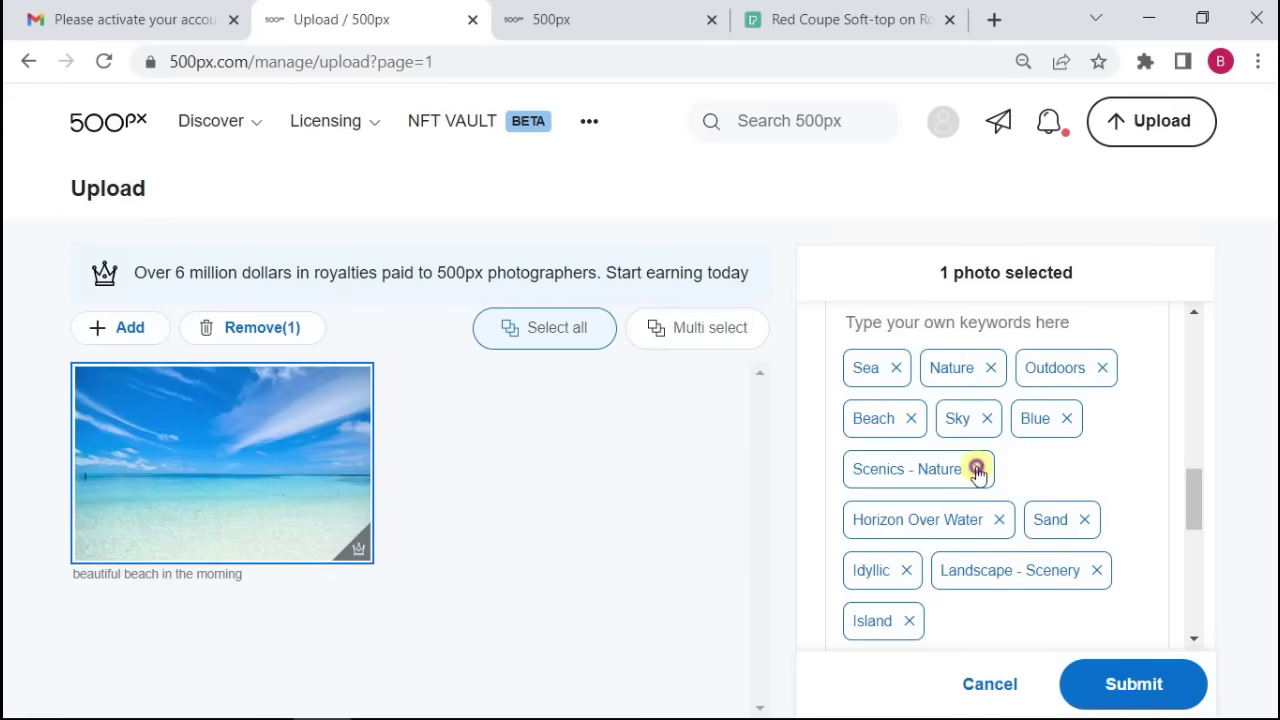
{"action": "left_click", "coordinate": [977, 466]}
{"action": "left_click", "coordinate": [907, 520]}
{"action": "left_click", "coordinate": [999, 469]}
{"action": "left_click", "coordinate": [1066, 418]}
{"action": "left_click", "coordinate": [1102, 368]}
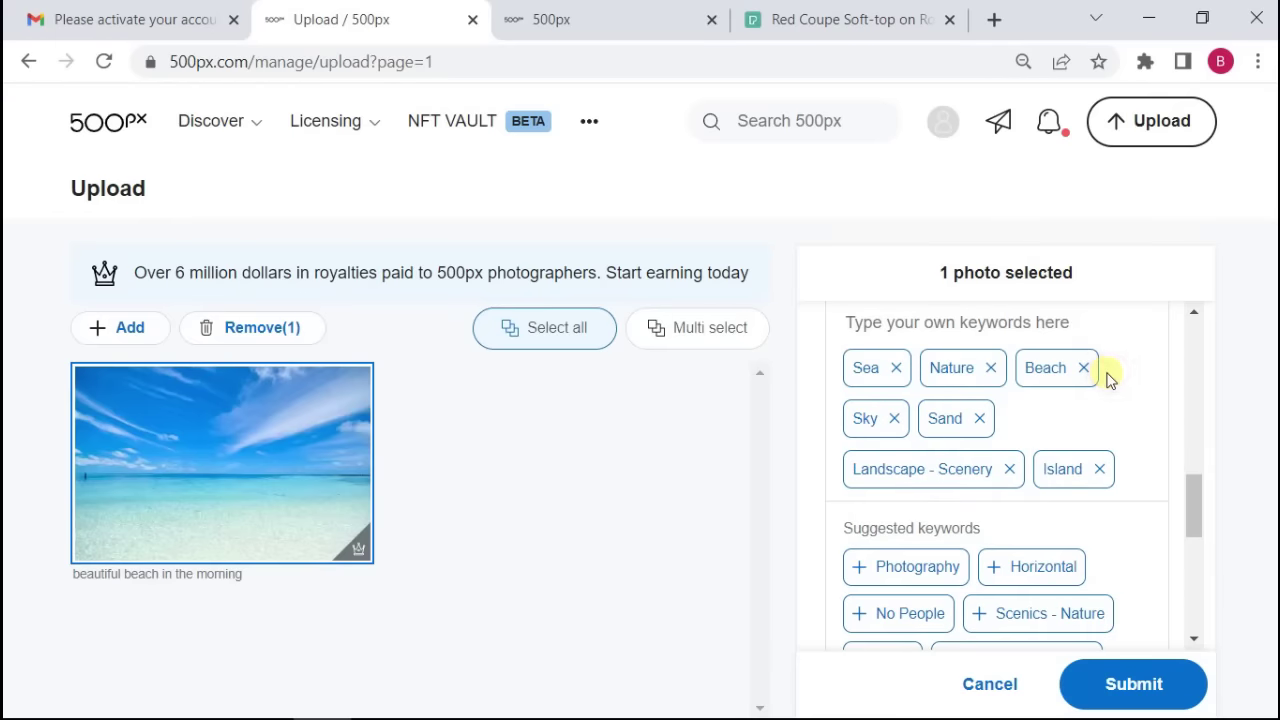
Review the photo's settings for recognizable people or properties and for an additional licensing version.
{"action": "scroll", "coordinate": [1088, 420], "scroll_direction": "down", "scroll_amount": 3}
{"action": "scroll", "coordinate": [960, 440], "scroll_direction": "down", "scroll_amount": 1}
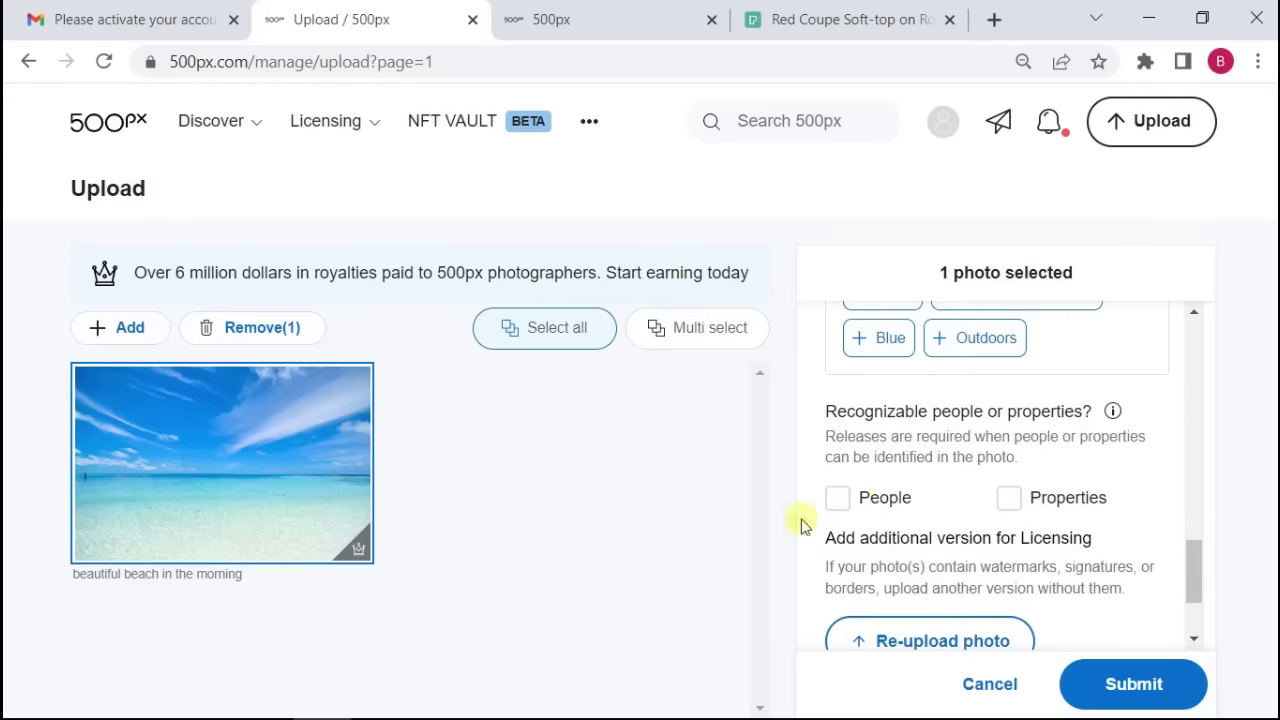
{"action": "scroll", "coordinate": [1072, 517], "scroll_direction": "down", "scroll_amount": 2}
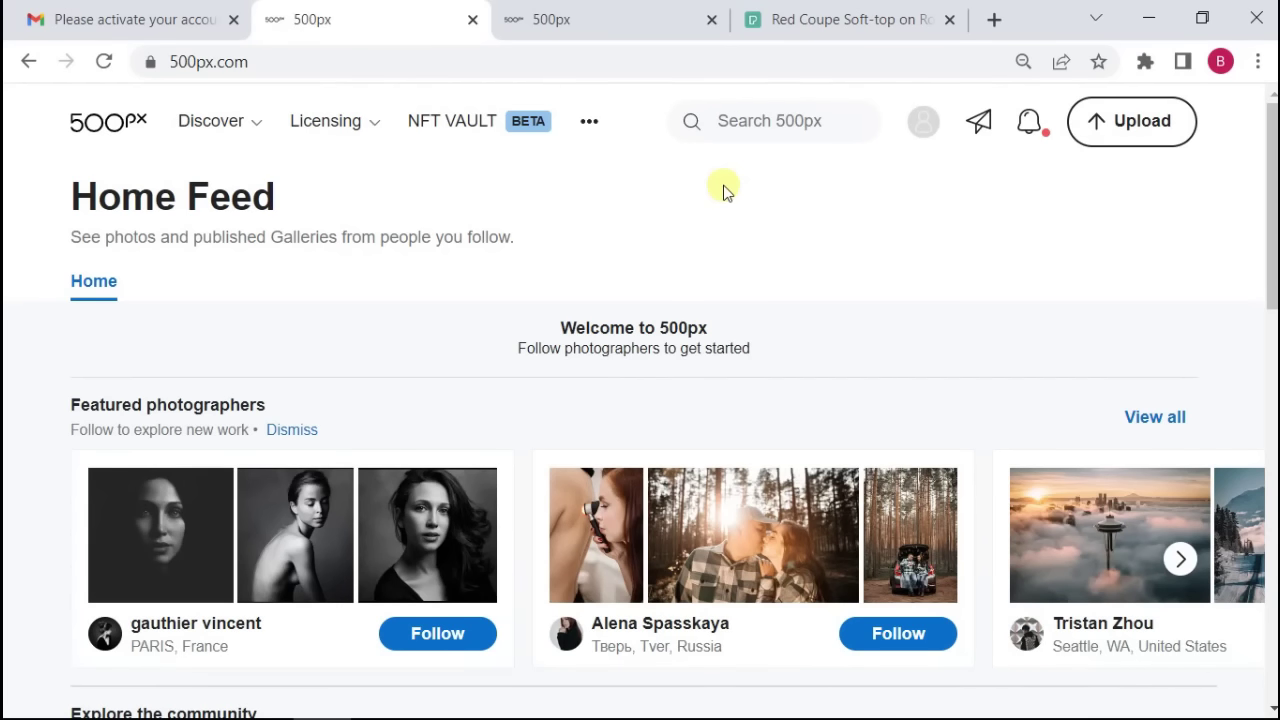
Open the account's Earnings page to view the payouts overview.
{"action": "left_click", "coordinate": [923, 121]}
{"action": "left_click", "coordinate": [940, 486]}
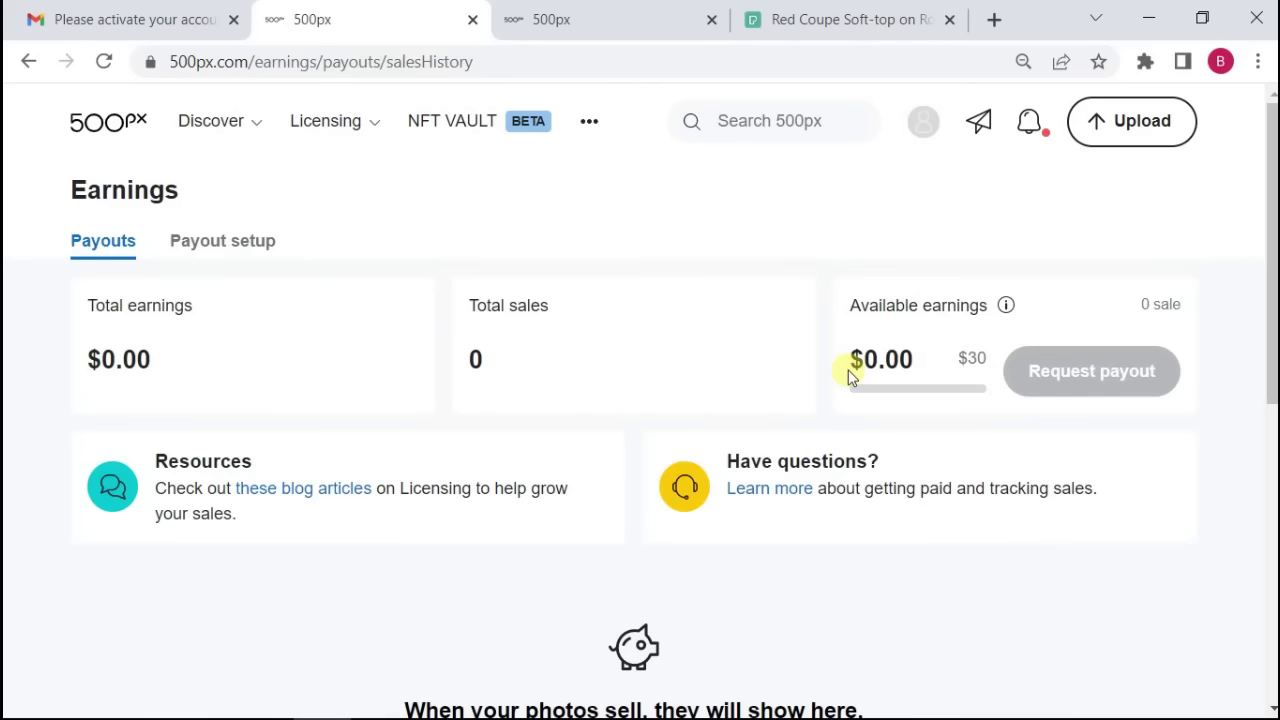